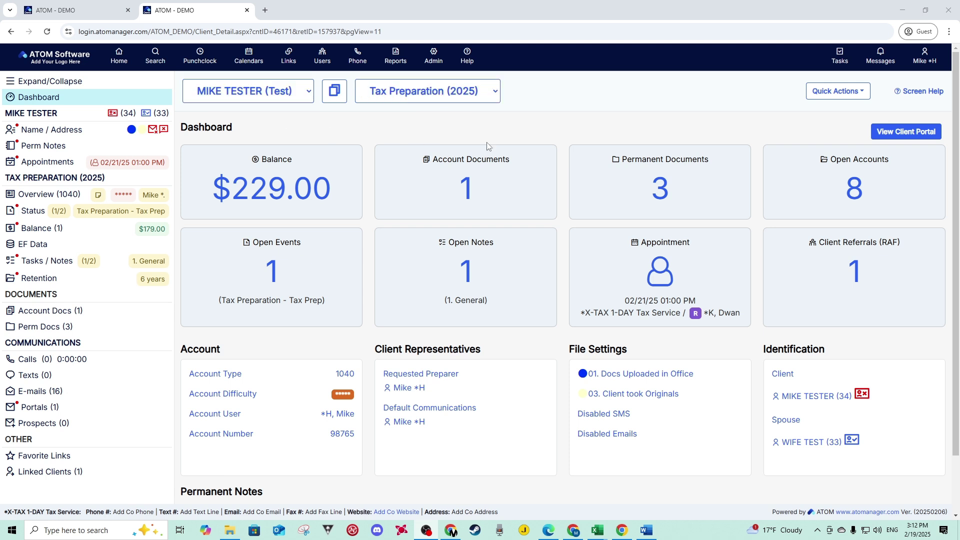
pyautogui.click(426, 92)
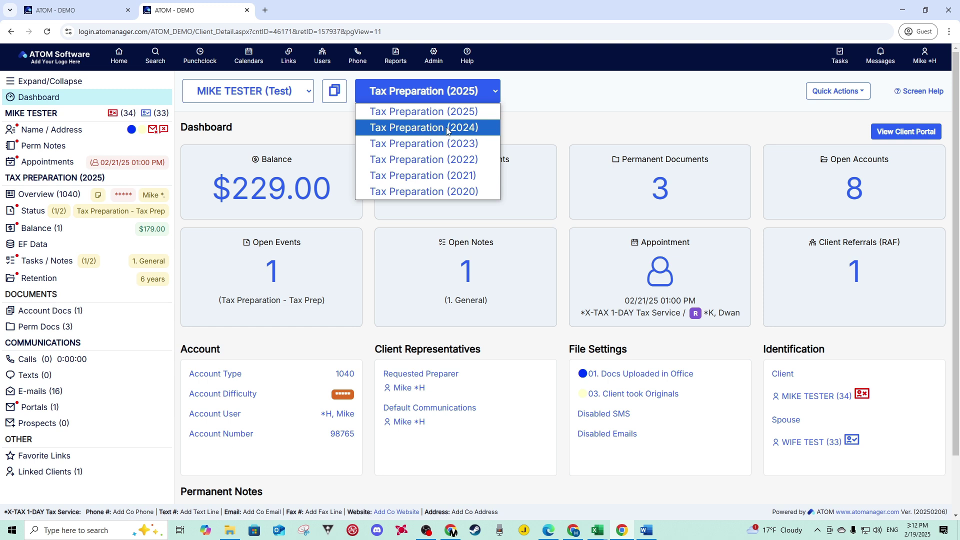
pyautogui.click(323, 131)
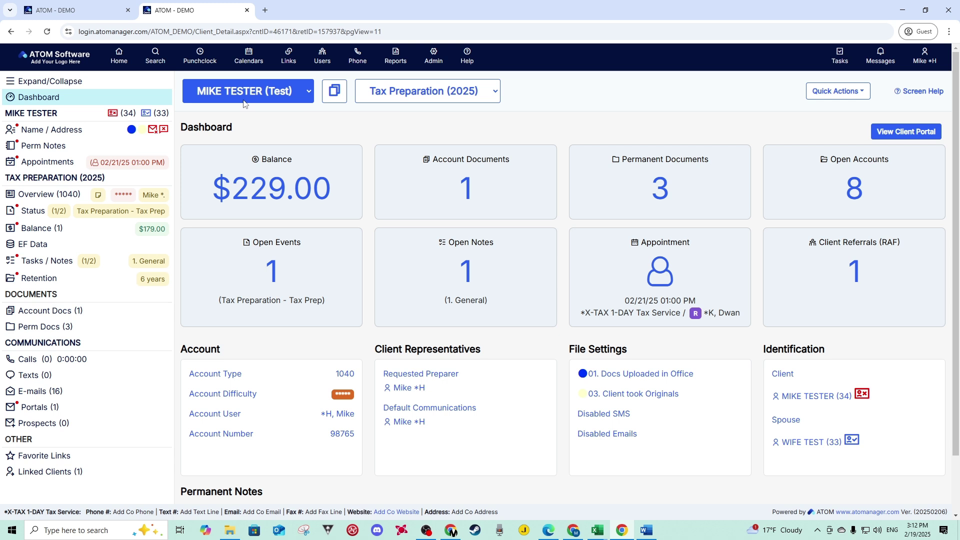
pyautogui.click(421, 93)
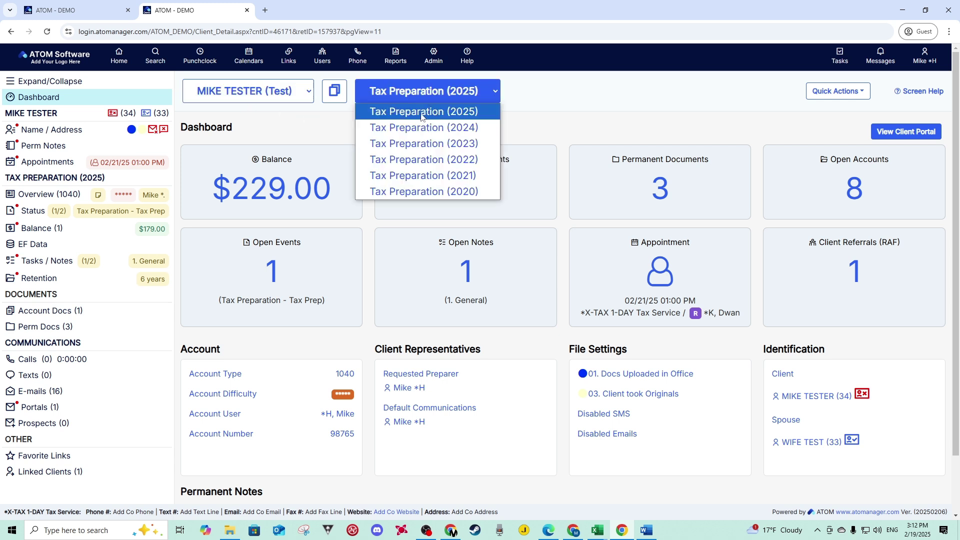
pyautogui.click(329, 116)
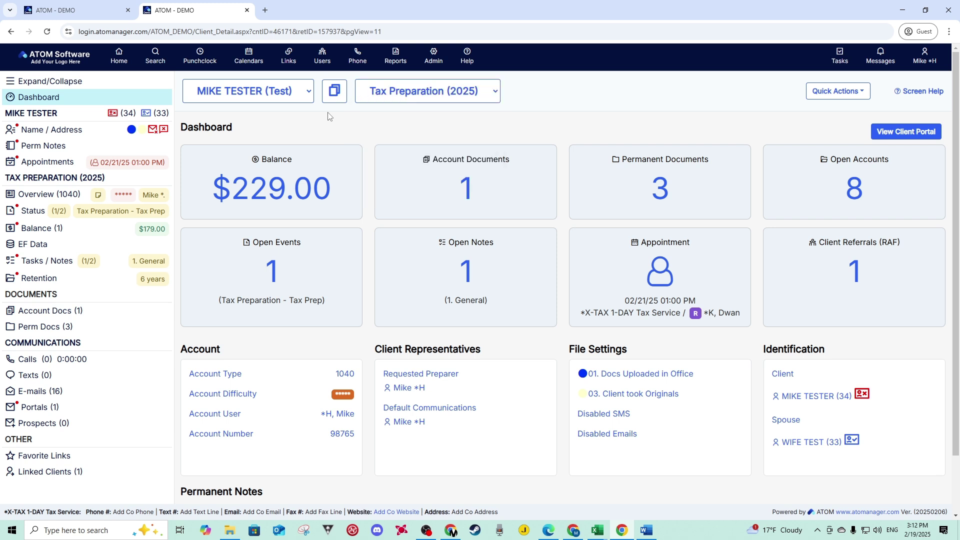
# Step: Try to delete the client's Tax Preparation (2025) account from its Overview page
pyautogui.click(44, 199)
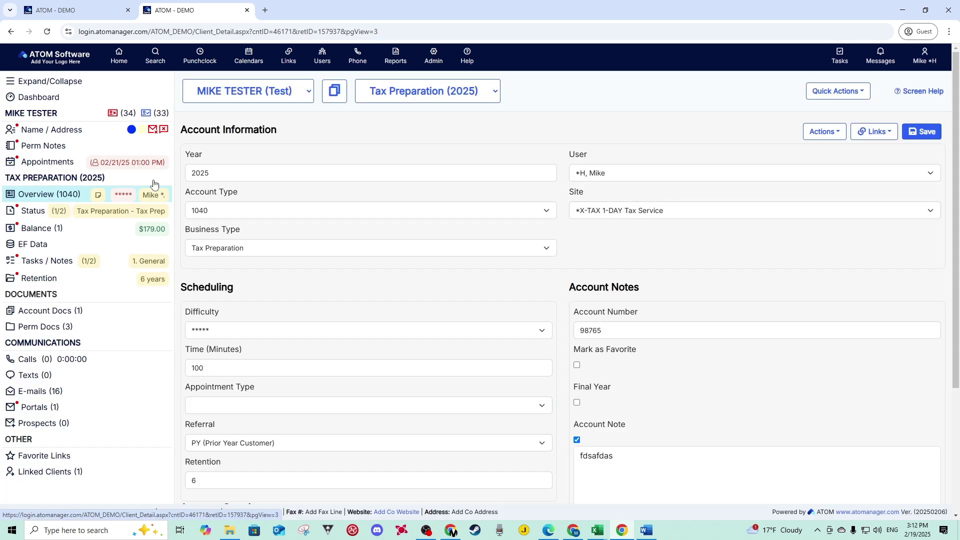
pyautogui.click(828, 134)
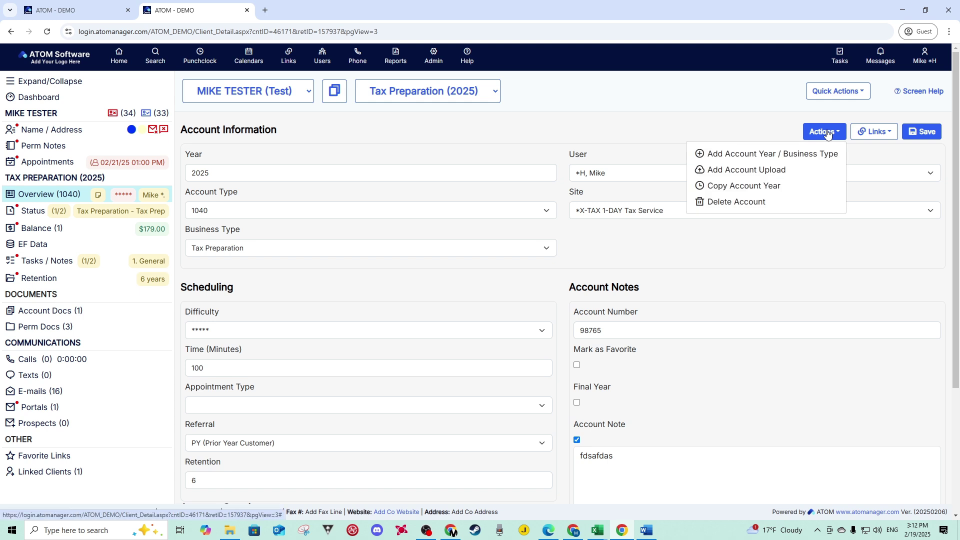
pyautogui.click(720, 203)
pyautogui.click(523, 95)
pyautogui.moveTo(60, 89); pyautogui.dragTo(239, 91)
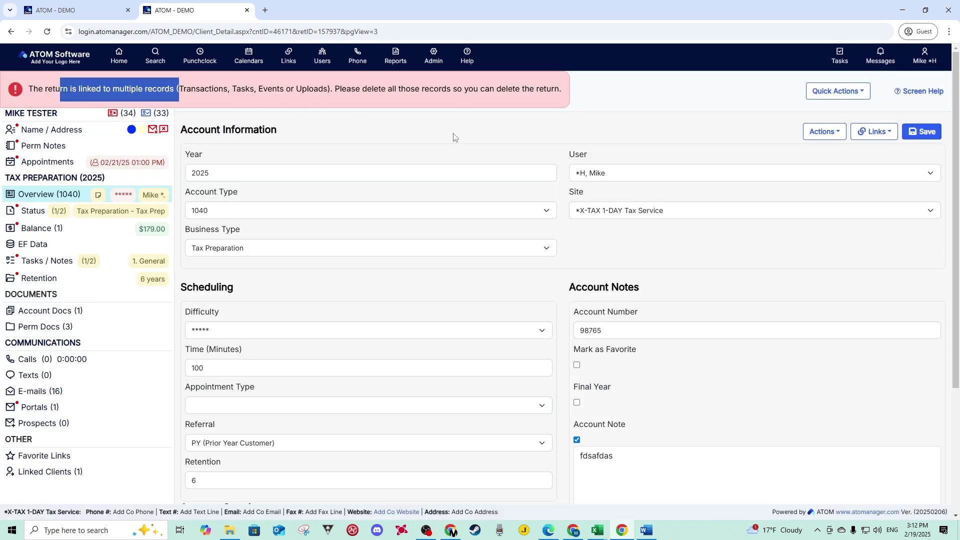
pyautogui.click(512, 140)
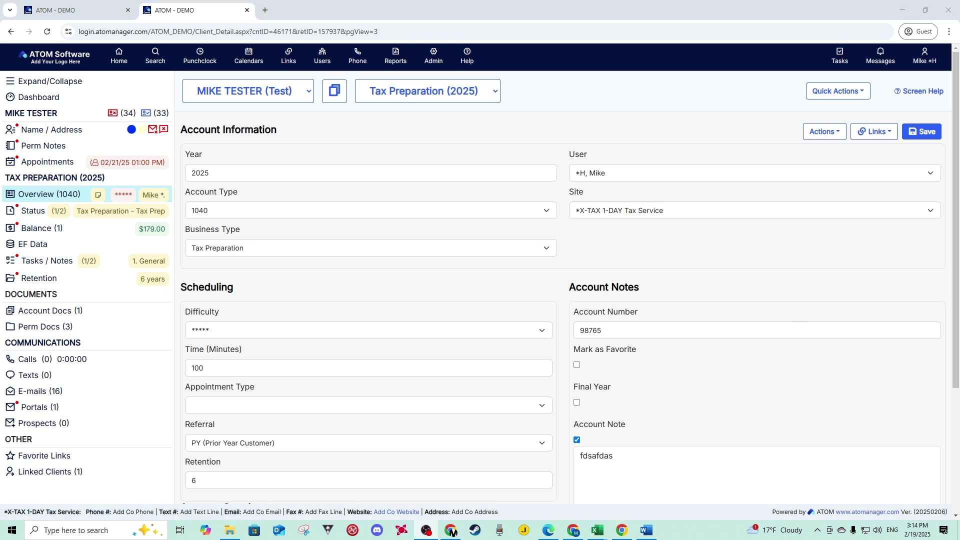
# Step: Open the account's Status events and, in a new tab, the user profile's security permissions to examine Allow Account Event Modifications
pyautogui.click(35, 212)
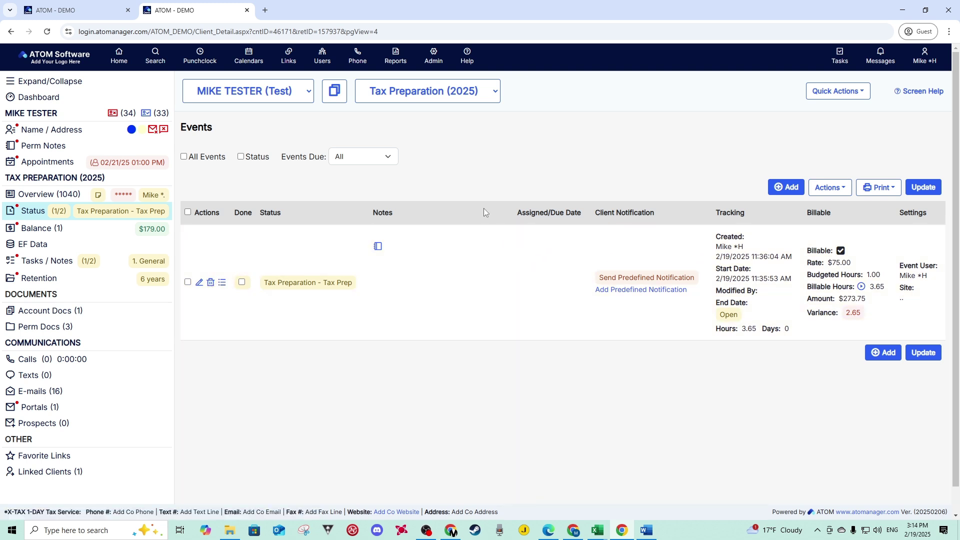
pyautogui.click(925, 56)
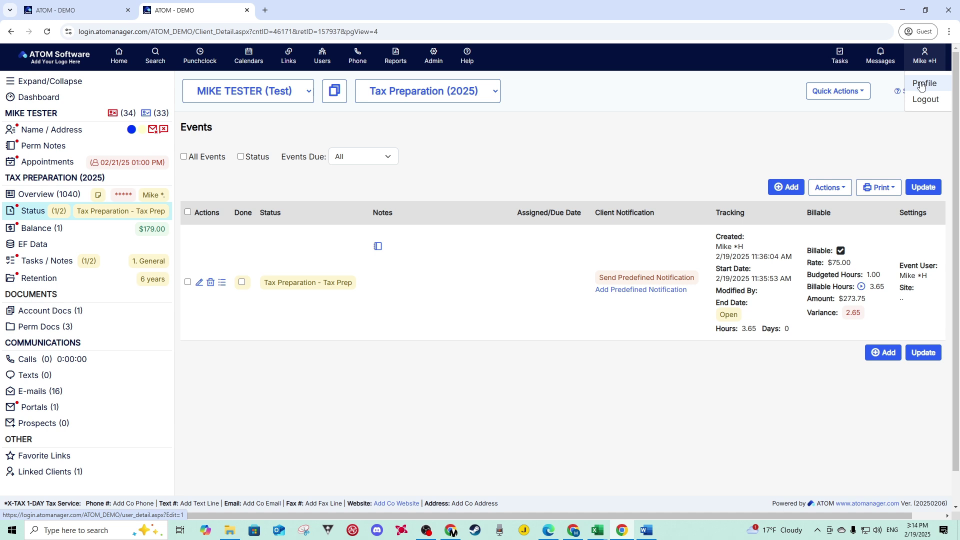
pyautogui.rightClick(923, 85)
pyautogui.click(853, 95)
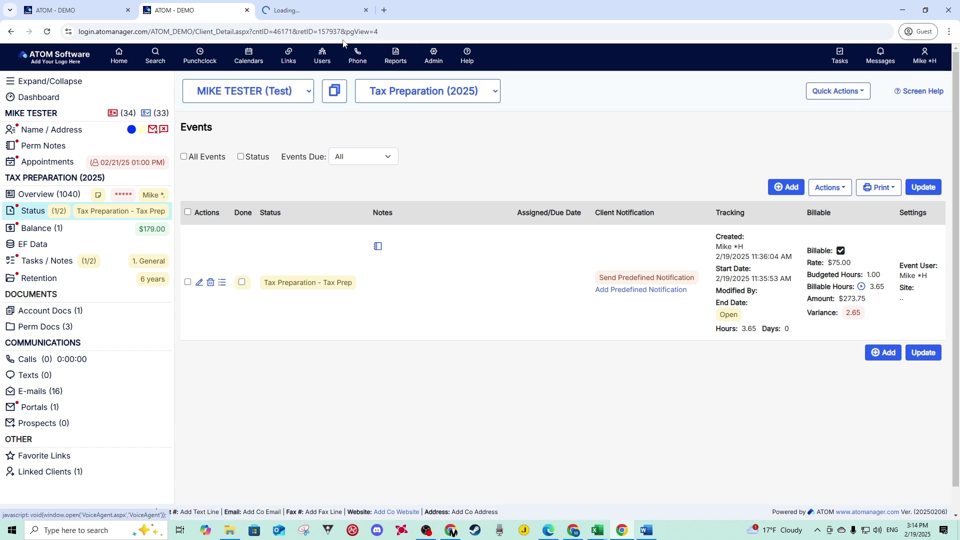
pyautogui.click(315, 10)
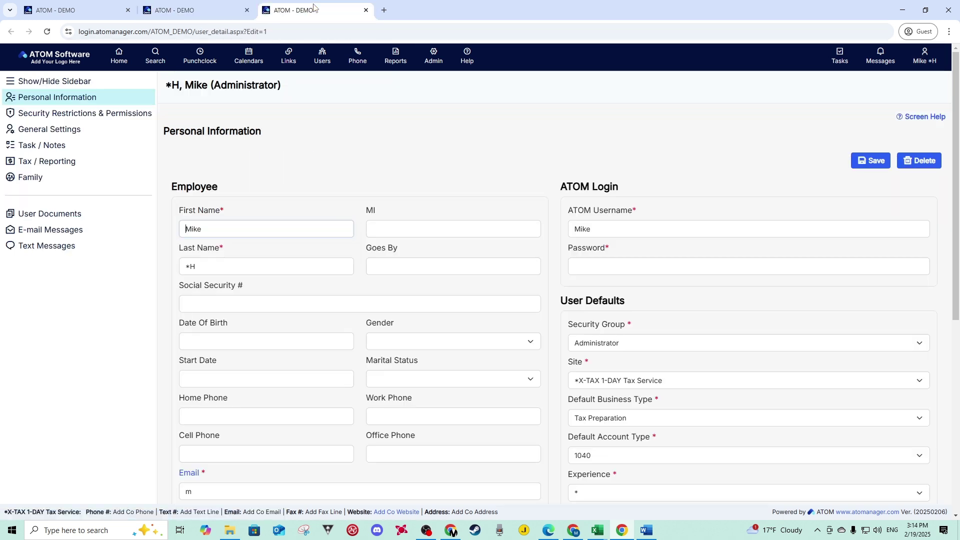
pyautogui.click(59, 114)
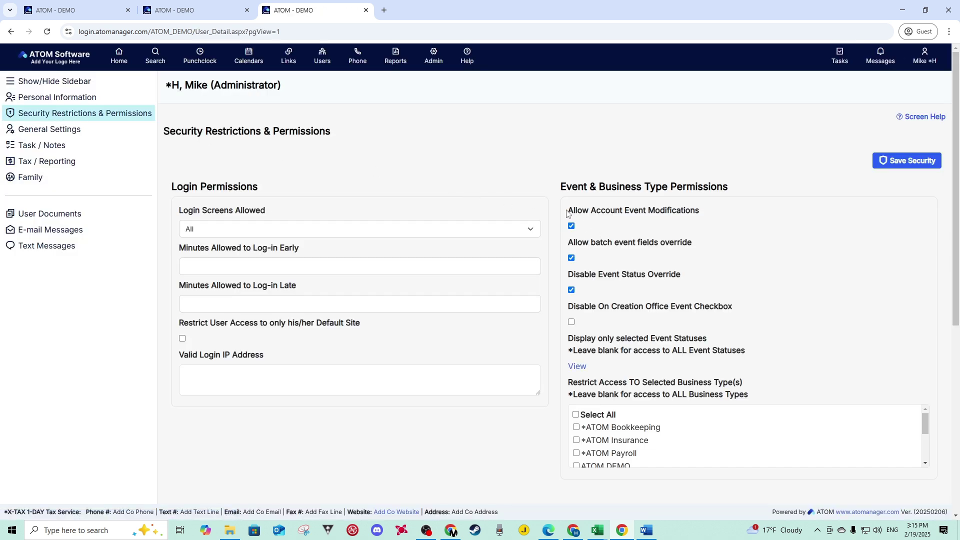
pyautogui.moveTo(567, 213); pyautogui.dragTo(701, 217)
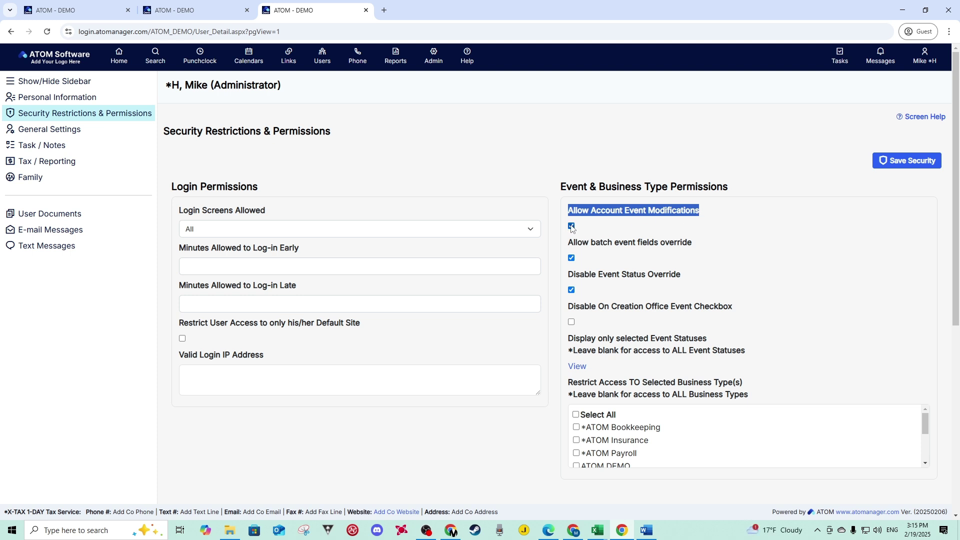
# Step: Compare the event's Done and delete controls on the client's Status page with the Allow Account Event Modifications permission in the user profile
pyautogui.click(220, 9)
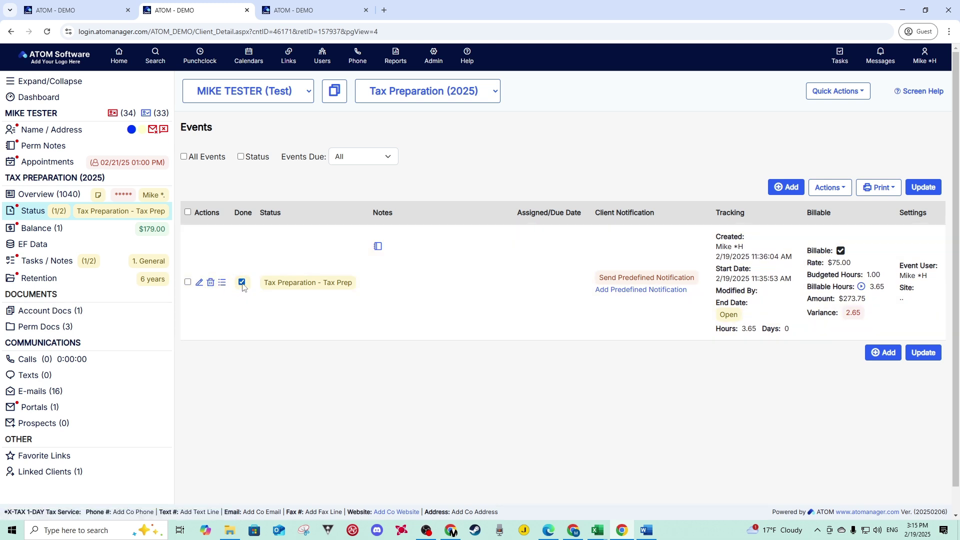
pyautogui.hotkey('ctrl', 'Tab')
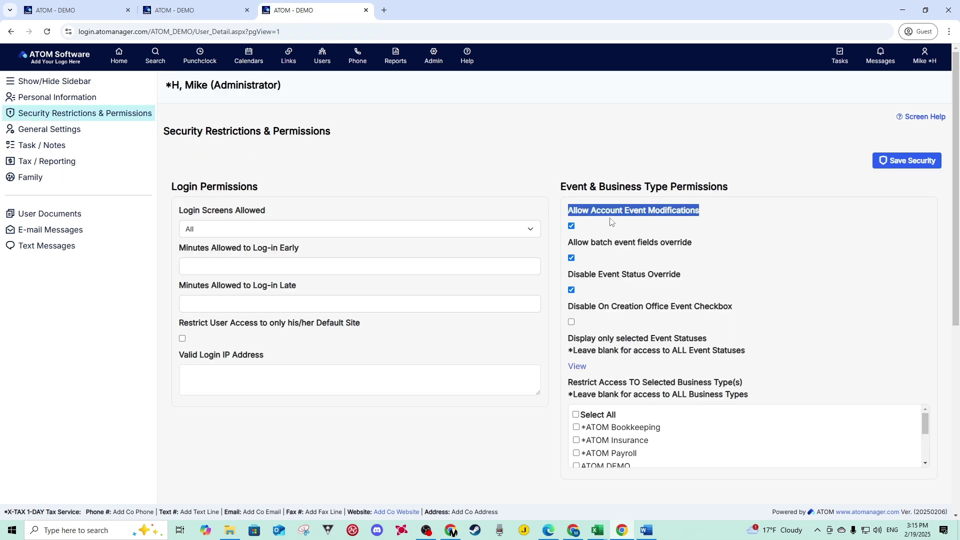
pyautogui.moveTo(705, 215); pyautogui.dragTo(570, 209)
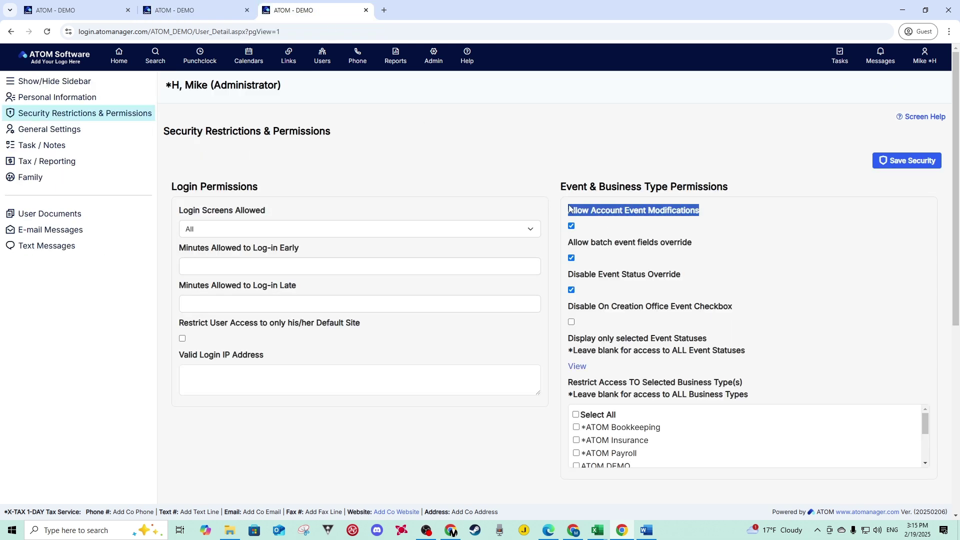
pyautogui.click(605, 224)
pyautogui.hotkey('ctrl', 'shift', 'Tab')
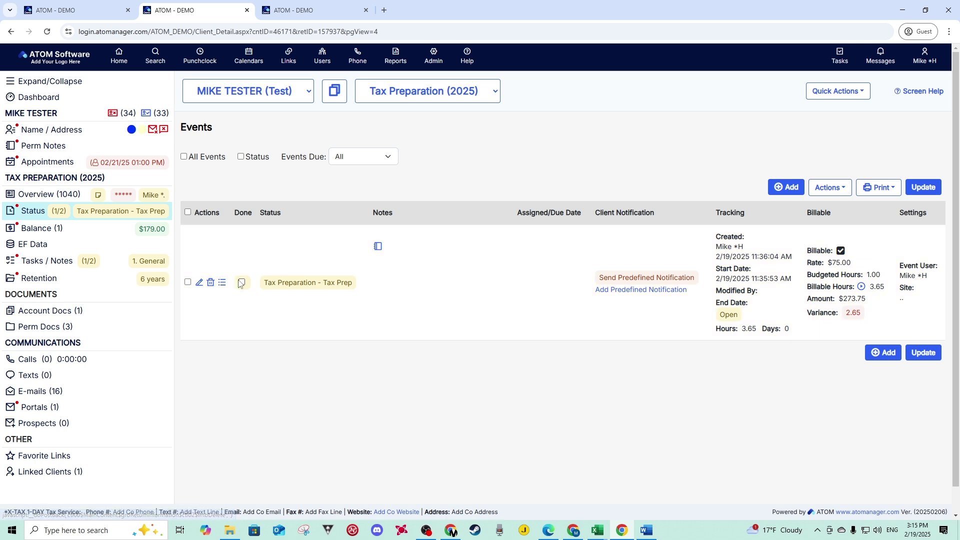
pyautogui.click(311, 11)
pyautogui.moveTo(572, 207); pyautogui.dragTo(701, 216)
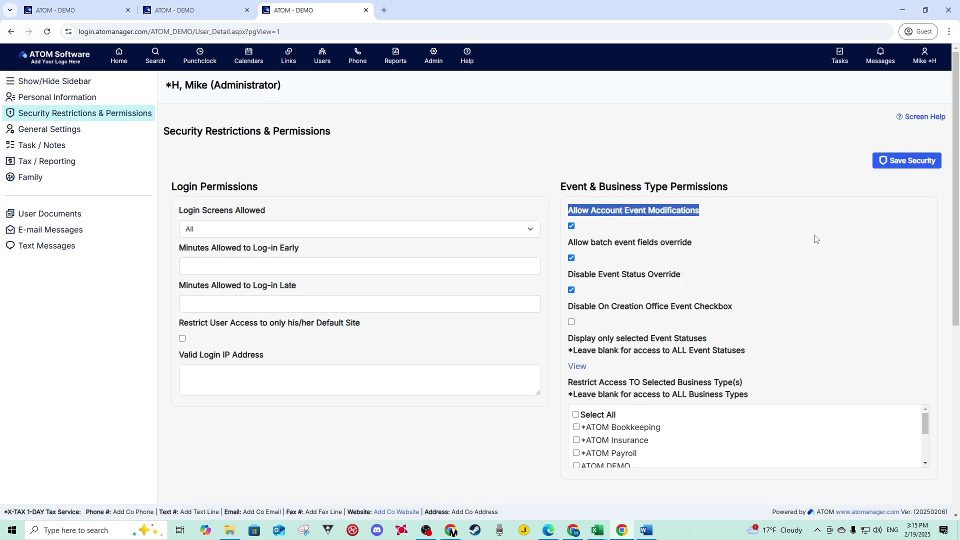
pyautogui.hotkey('alt', 'Tab')
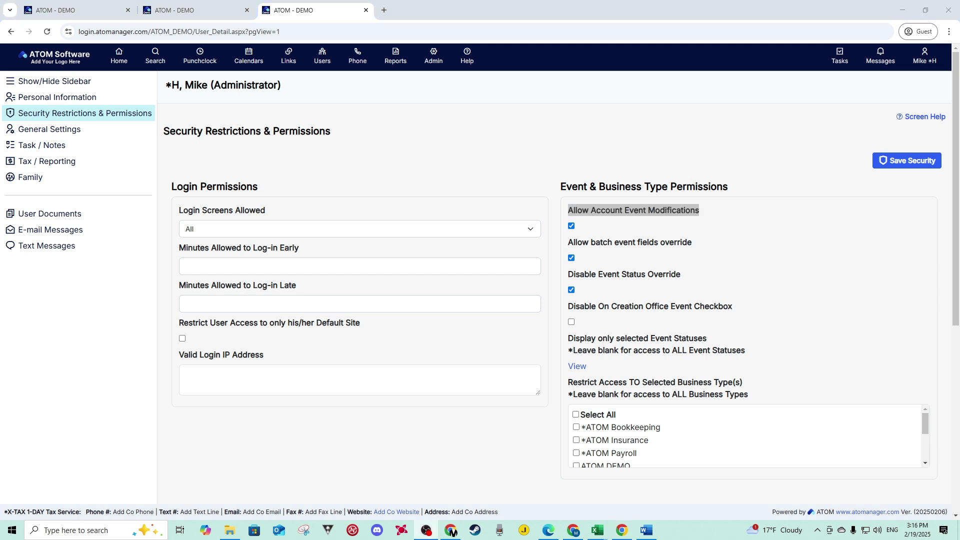
# Step: Examine the Security Group options in the user profile's Personal Information, leaving Administrator selected, and close the profile
pyautogui.click(57, 99)
pyautogui.scroll(-2, 453, 234)
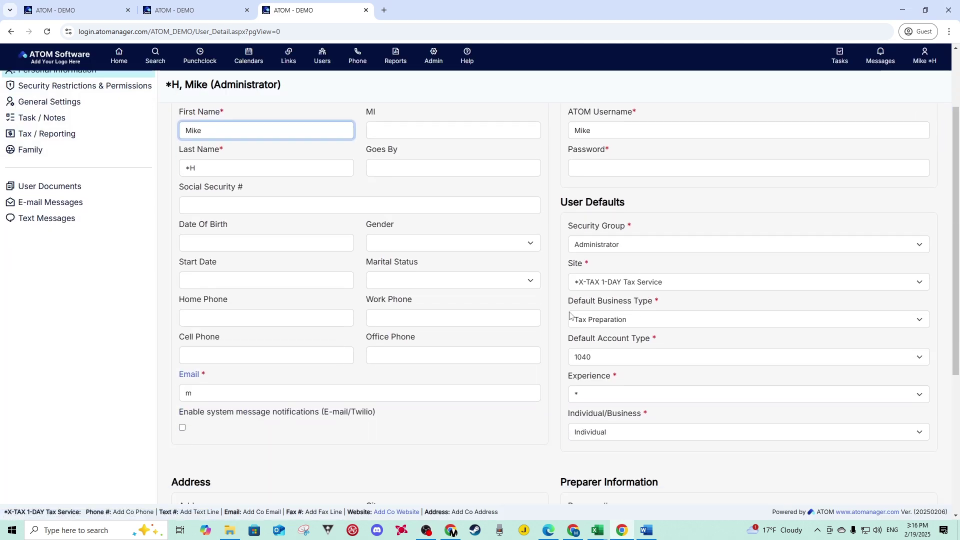
pyautogui.click(594, 245)
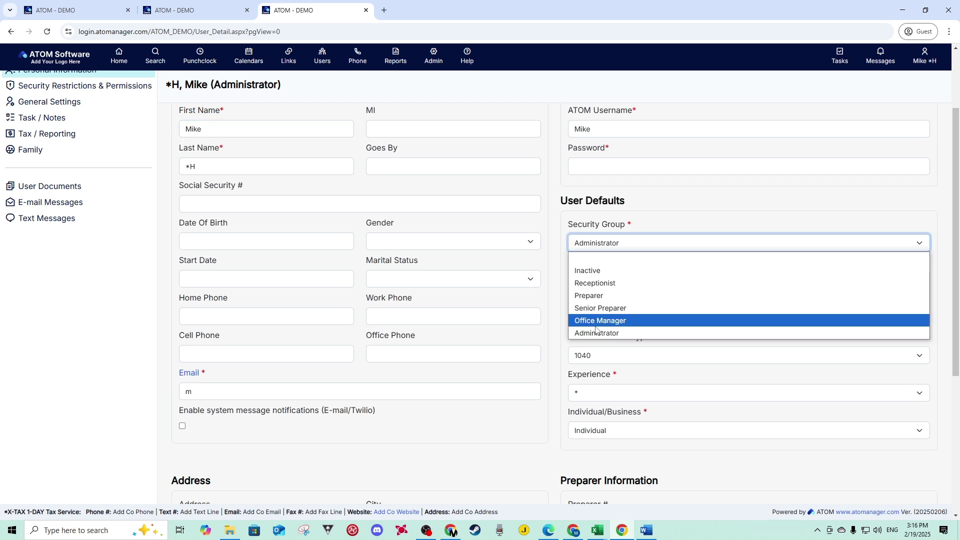
pyautogui.click(546, 145)
pyautogui.scroll(2, 545, 145)
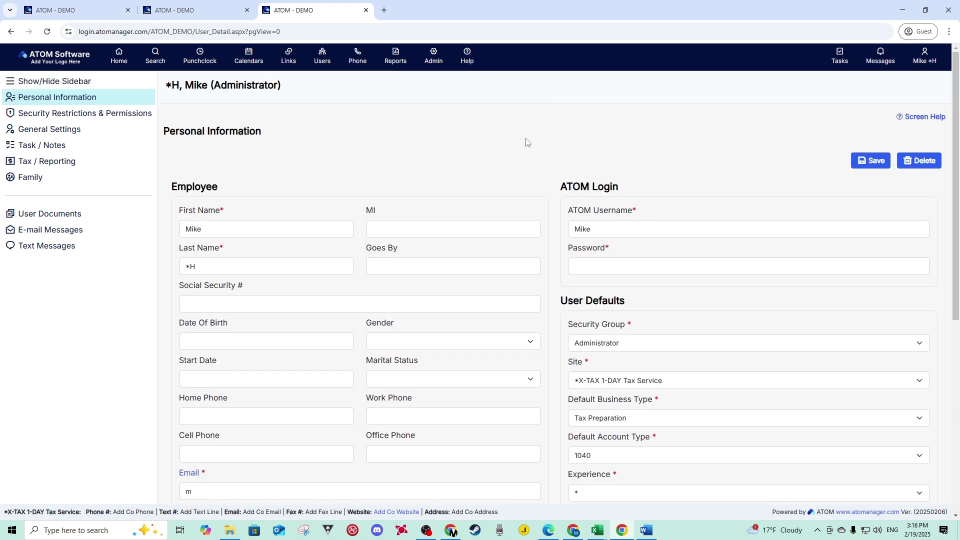
pyautogui.click(366, 10)
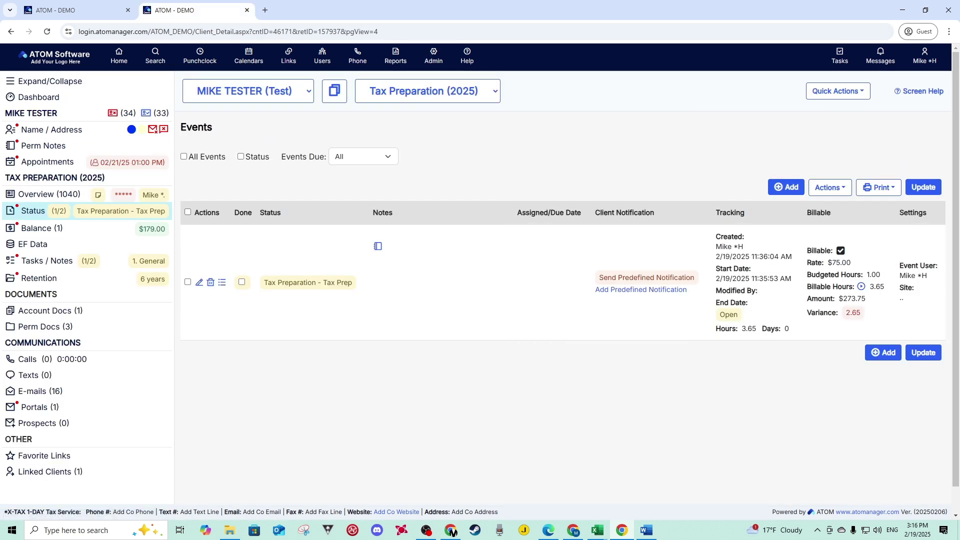
pyautogui.hotkey('alt', 'Tab')
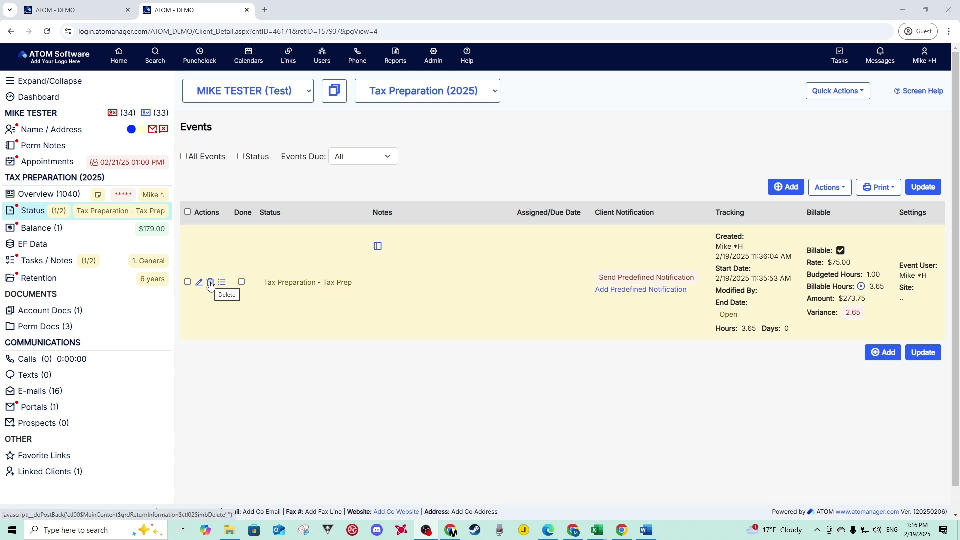
# Step: Delete both status events of the 2025 account: Tax Preparation - Tax Prep and Print - NOW - Waiting!
pyautogui.click(211, 284)
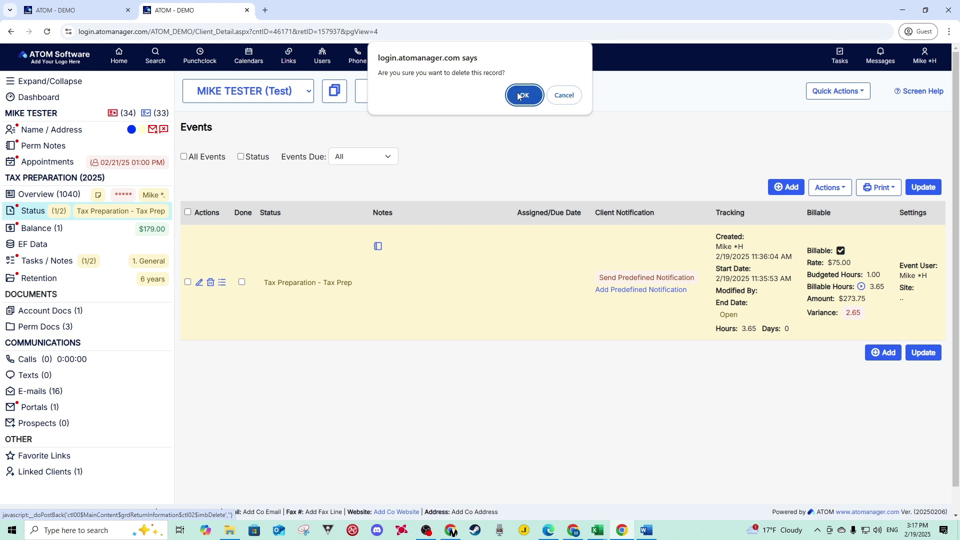
pyautogui.click(521, 94)
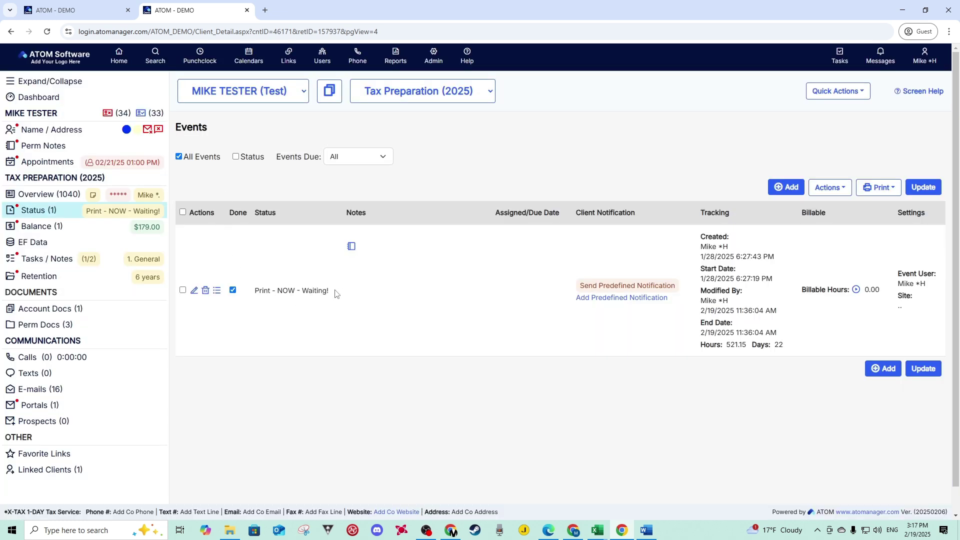
pyautogui.moveTo(335, 293); pyautogui.dragTo(276, 293)
pyautogui.click(179, 345)
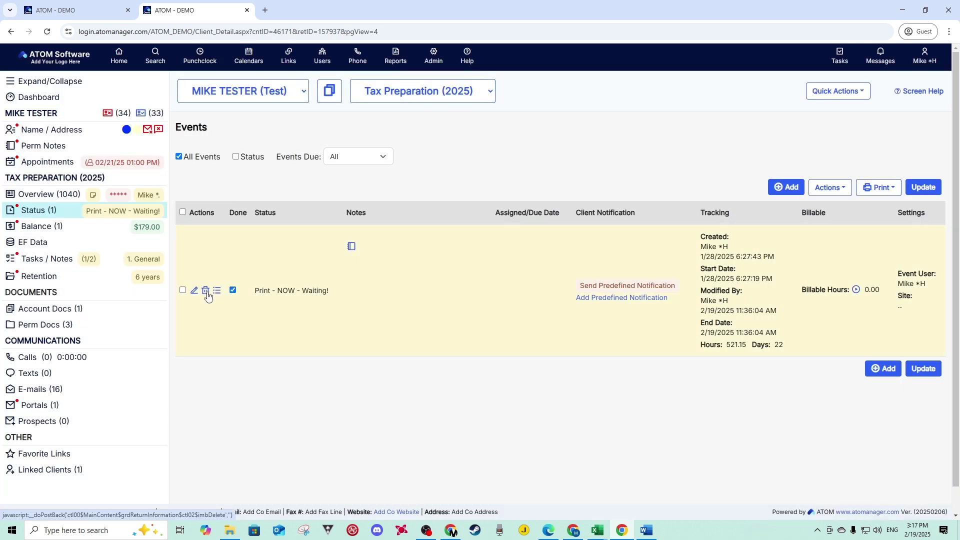
pyautogui.click(205, 291)
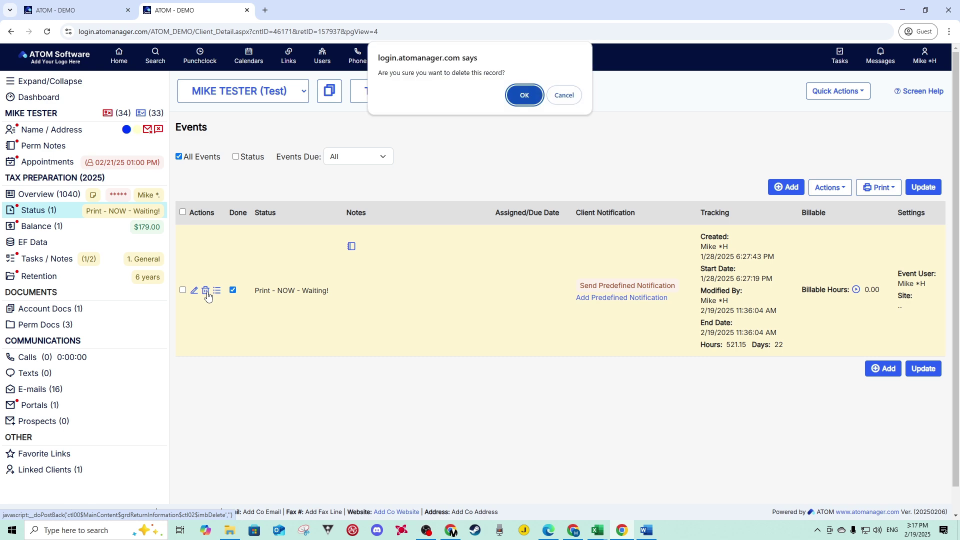
pyautogui.click(521, 97)
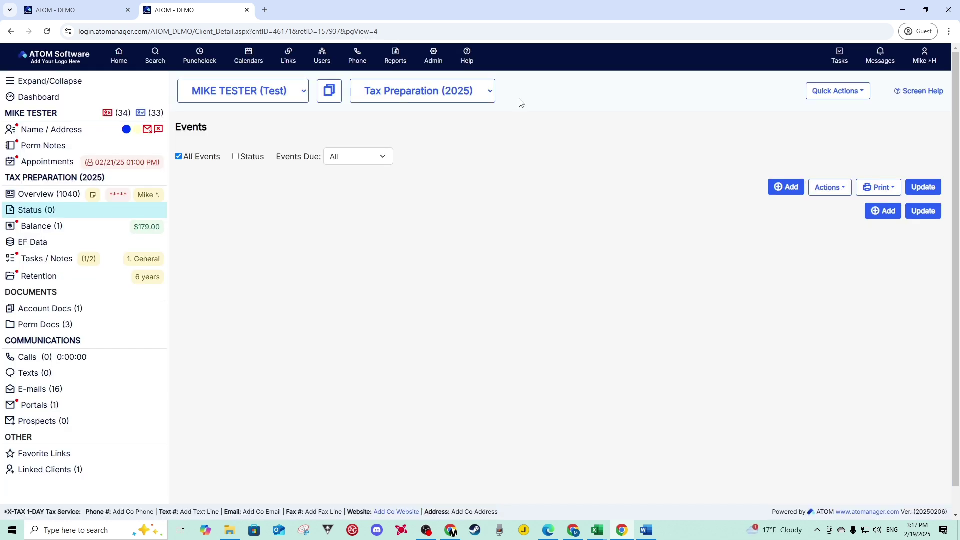
# Step: Delete the Fee - State Only transaction from the 2025 account's Balance page
pyautogui.click(58, 228)
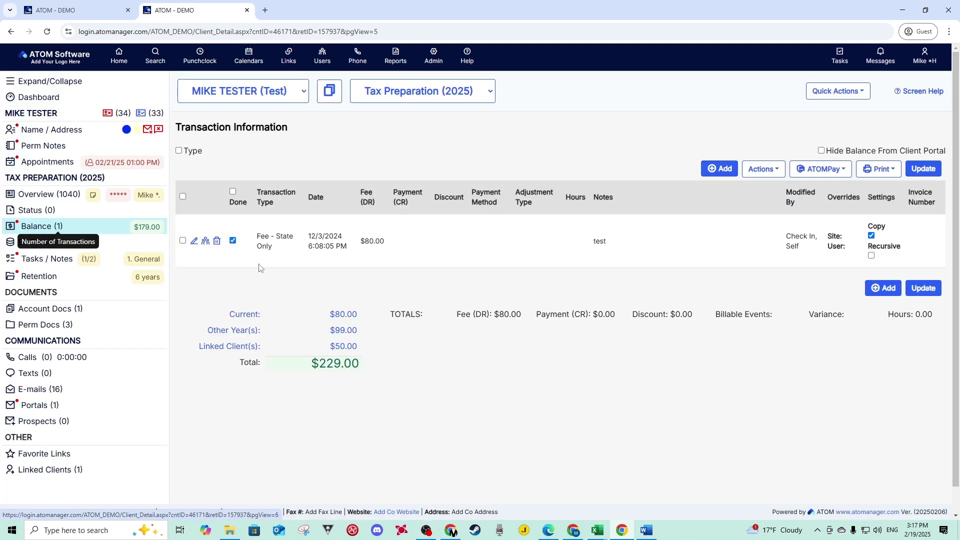
pyautogui.tripleClick(277, 255)
pyautogui.click(278, 255)
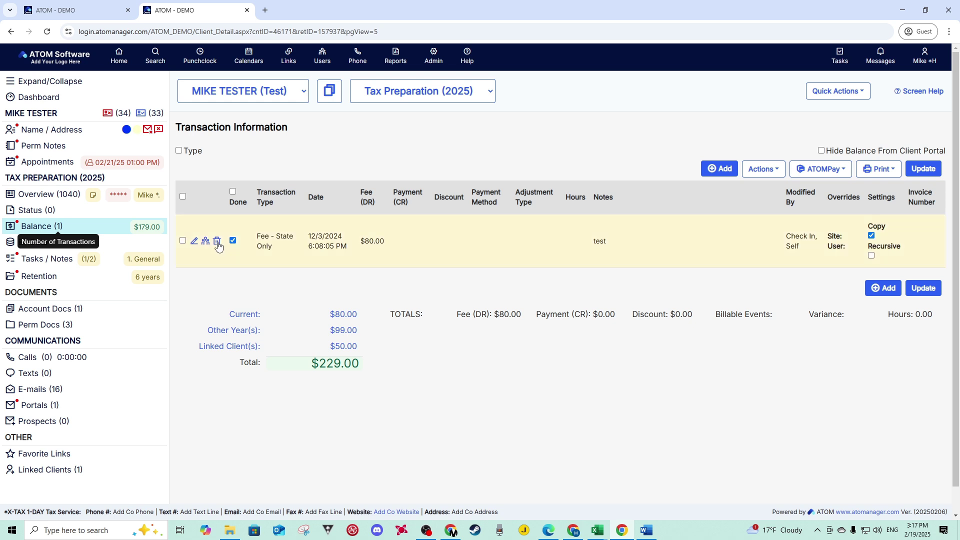
pyautogui.click(218, 245)
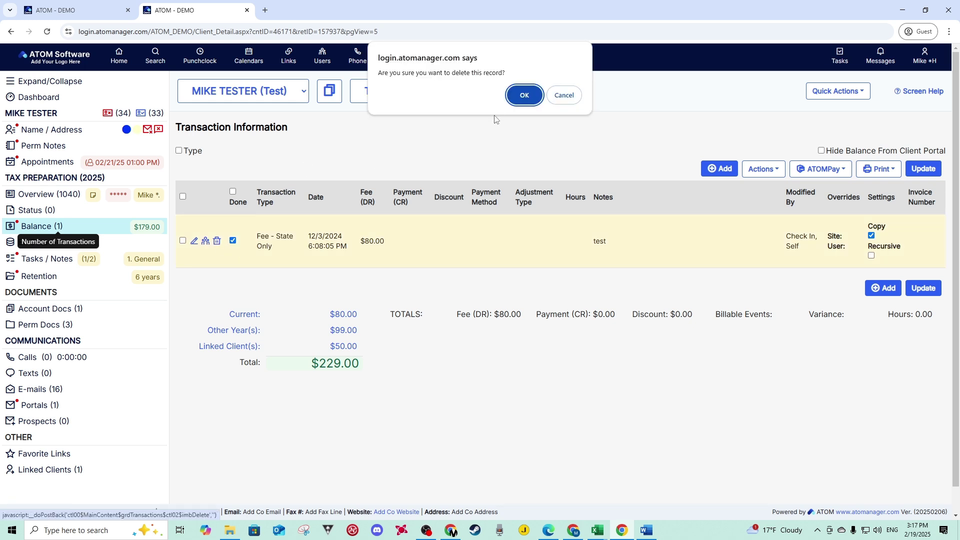
pyautogui.click(522, 96)
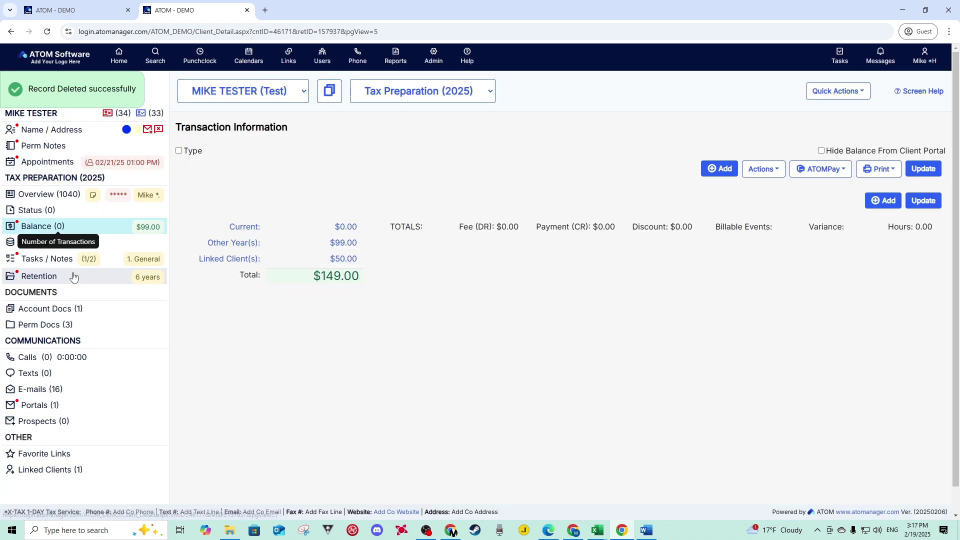
# Step: Delete both General tasks of the 2025 account from Tasks / Notes, showing all tasks to include the completed one
pyautogui.click(54, 265)
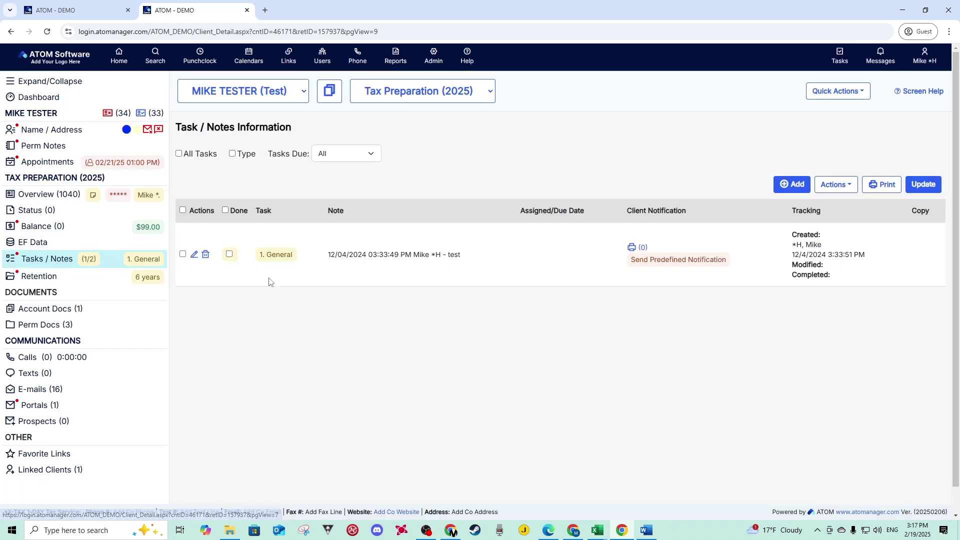
pyautogui.click(206, 257)
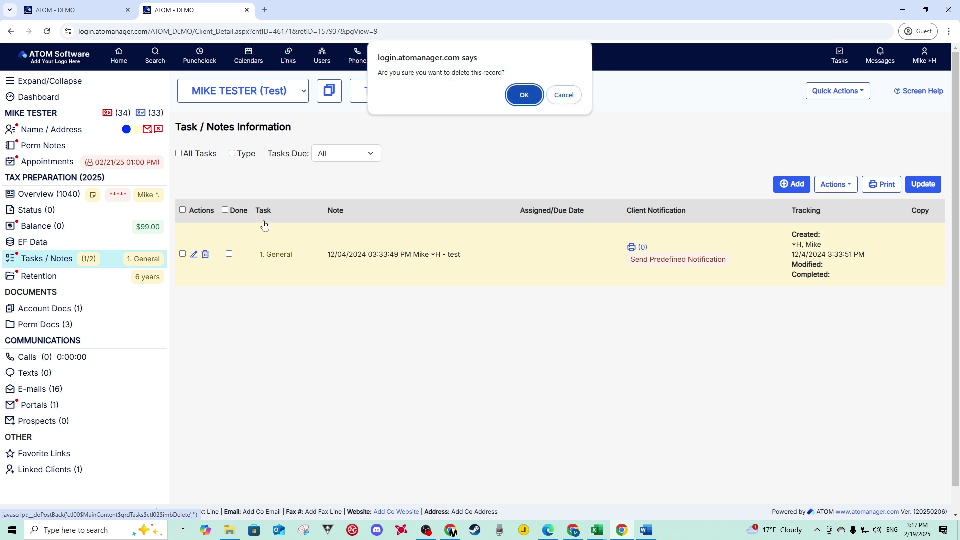
pyautogui.click(523, 94)
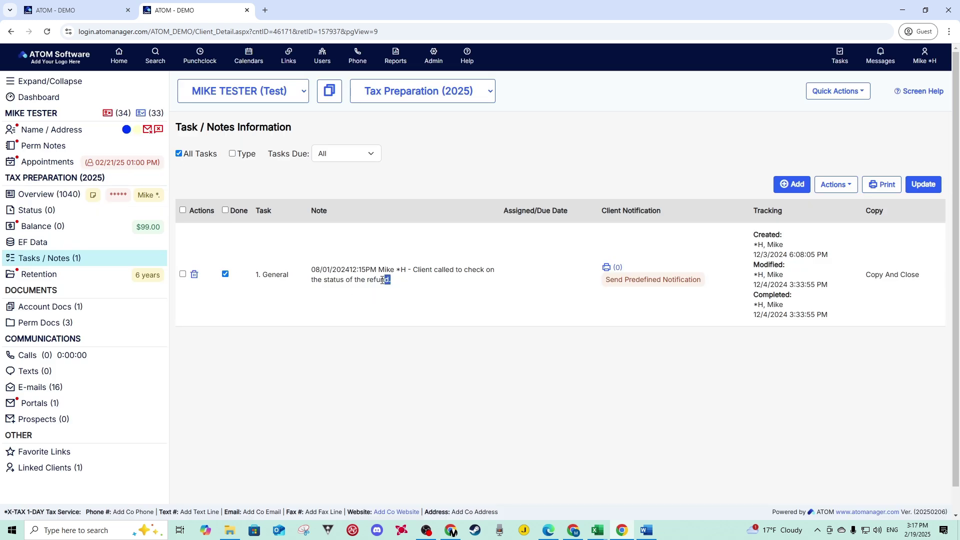
pyautogui.moveTo(391, 283); pyautogui.dragTo(329, 272)
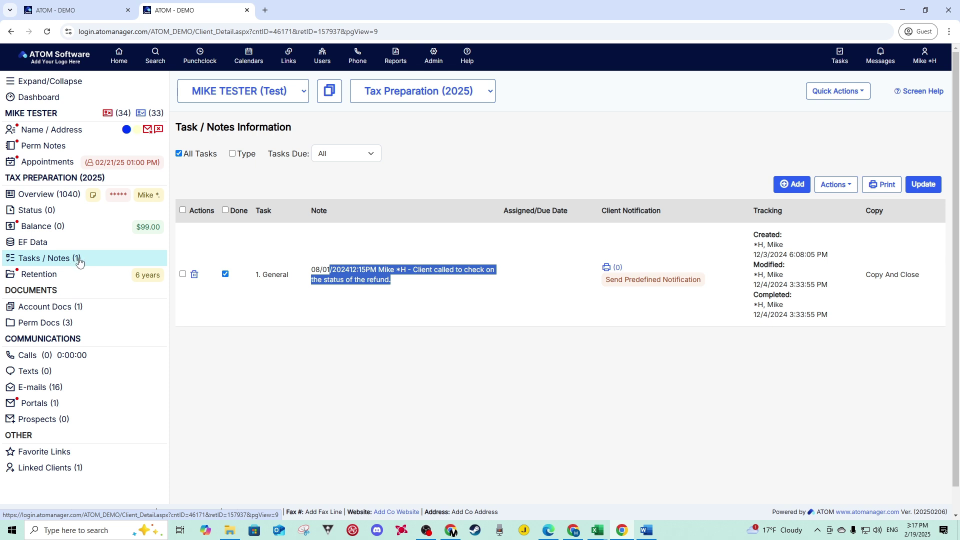
pyautogui.click(195, 276)
pyautogui.click(513, 97)
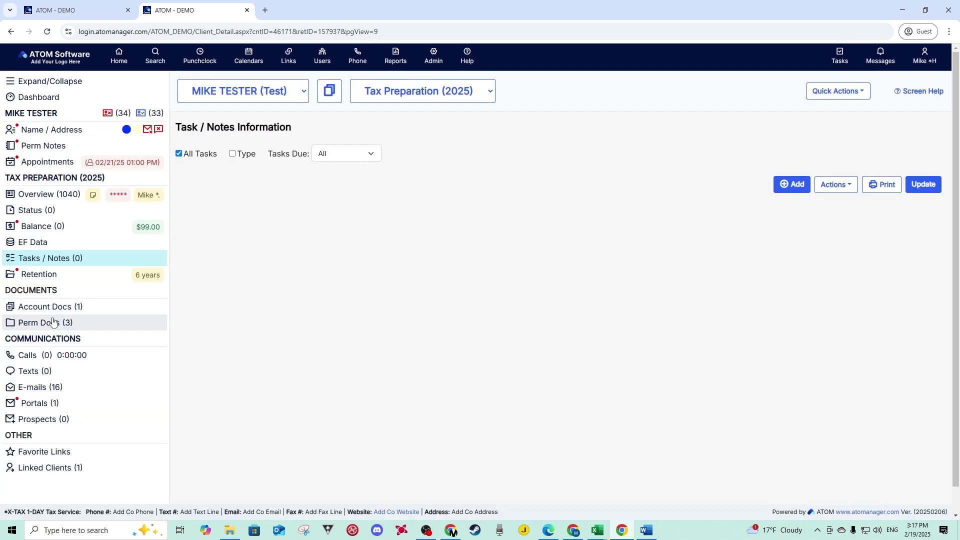
# Step: Delete the Test document.docx upload from the 2025 account's Account Documents
pyautogui.click(43, 310)
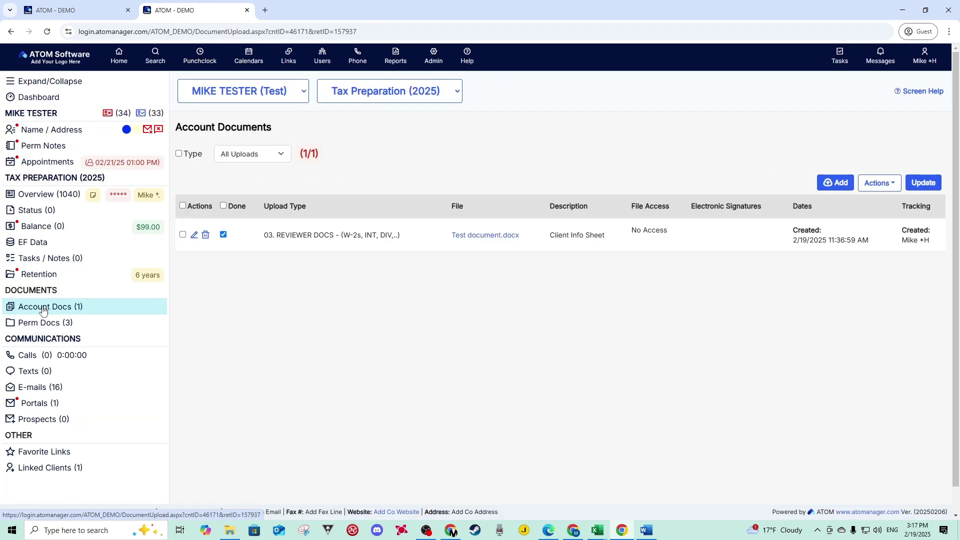
pyautogui.click(206, 235)
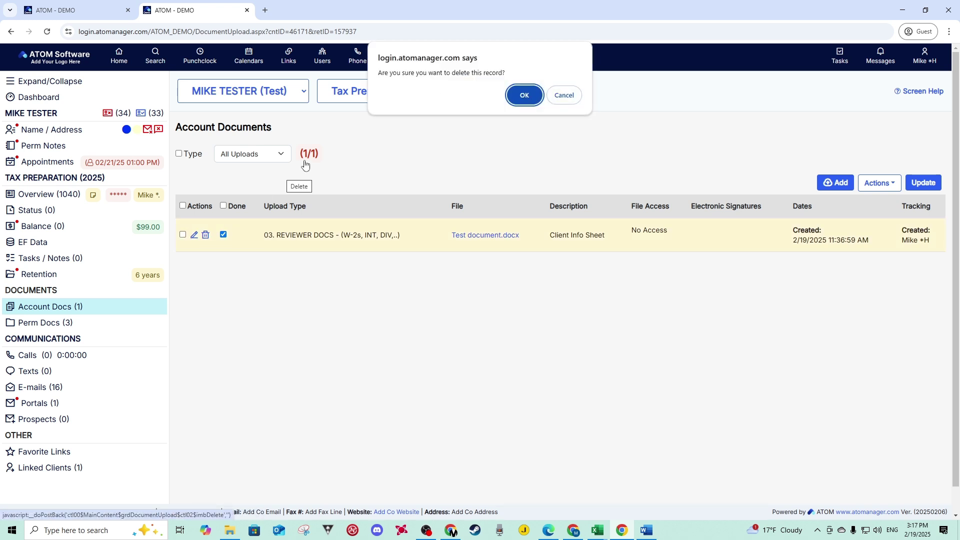
pyautogui.click(525, 95)
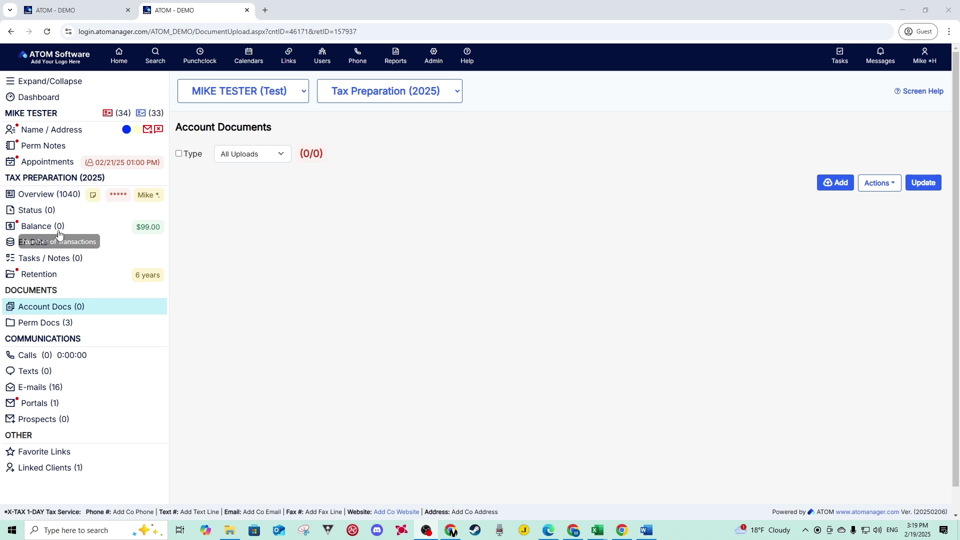
# Step: Delete the Tax Preparation (2025) account from its Overview page and confirm the deletion
pyautogui.click(35, 196)
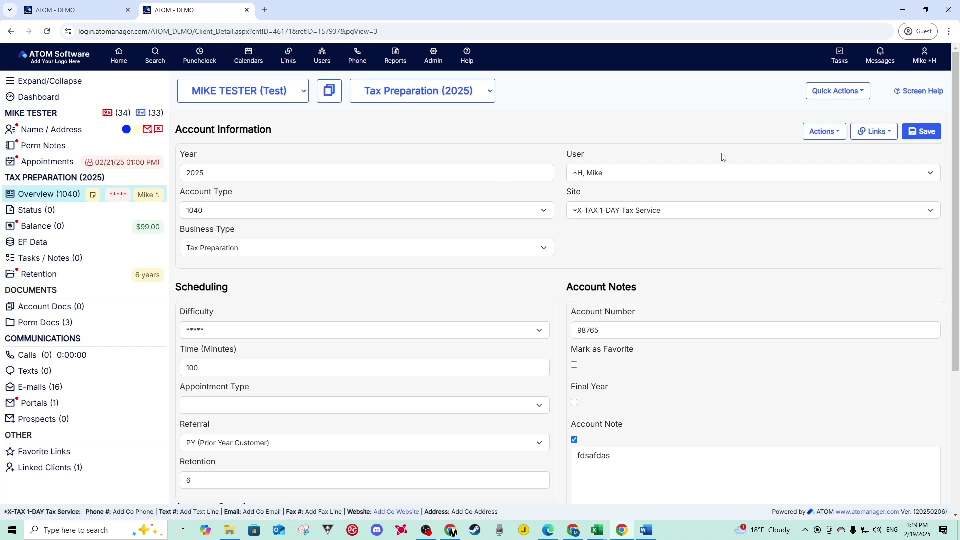
pyautogui.click(827, 137)
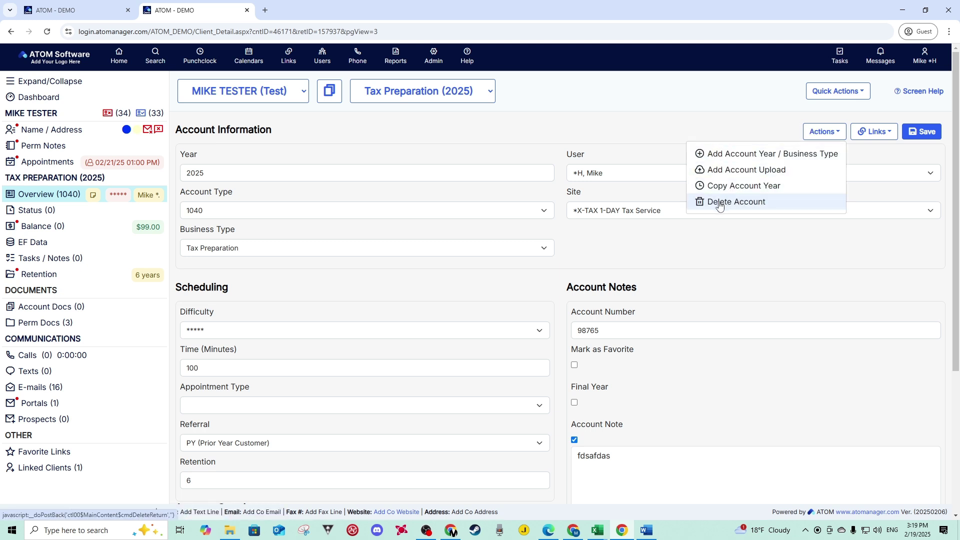
pyautogui.click(399, 93)
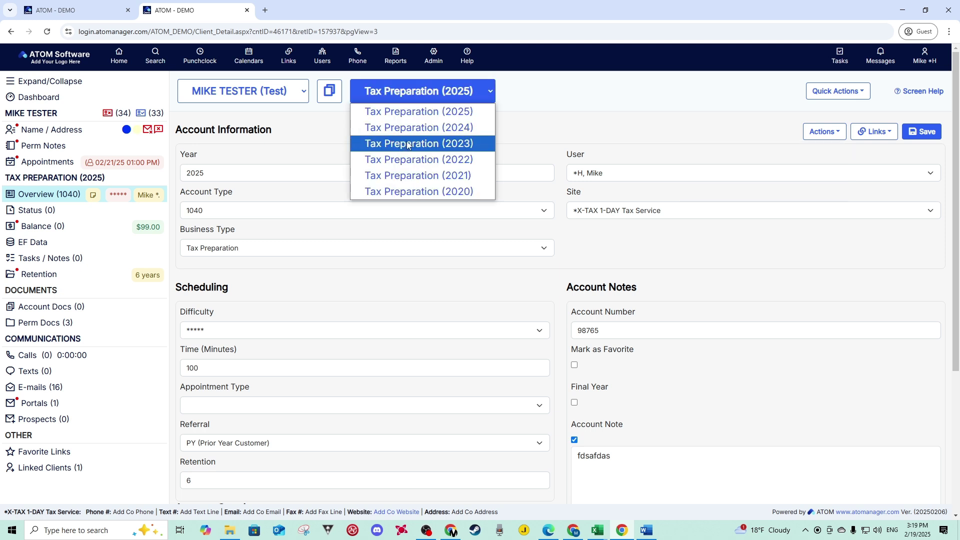
pyautogui.click(600, 135)
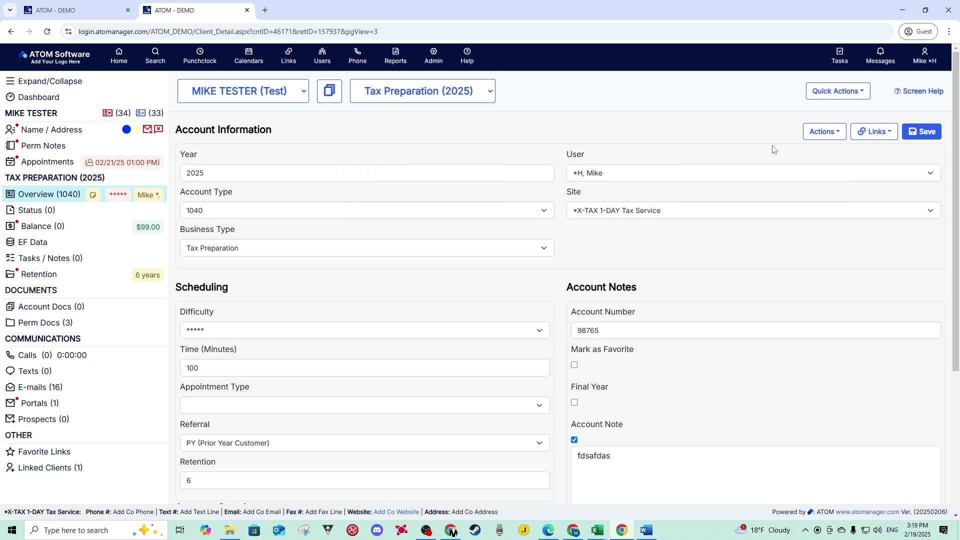
pyautogui.click(835, 135)
pyautogui.click(734, 200)
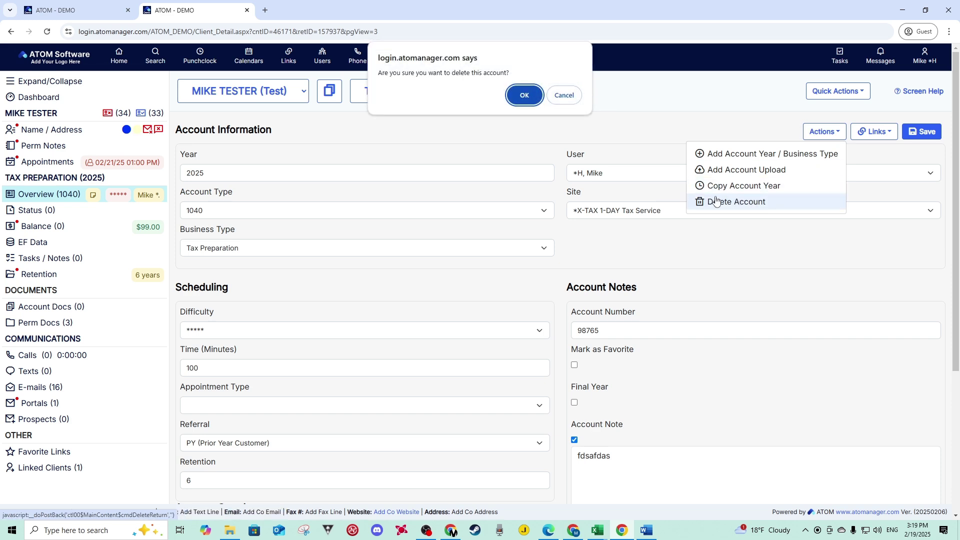
pyautogui.click(525, 96)
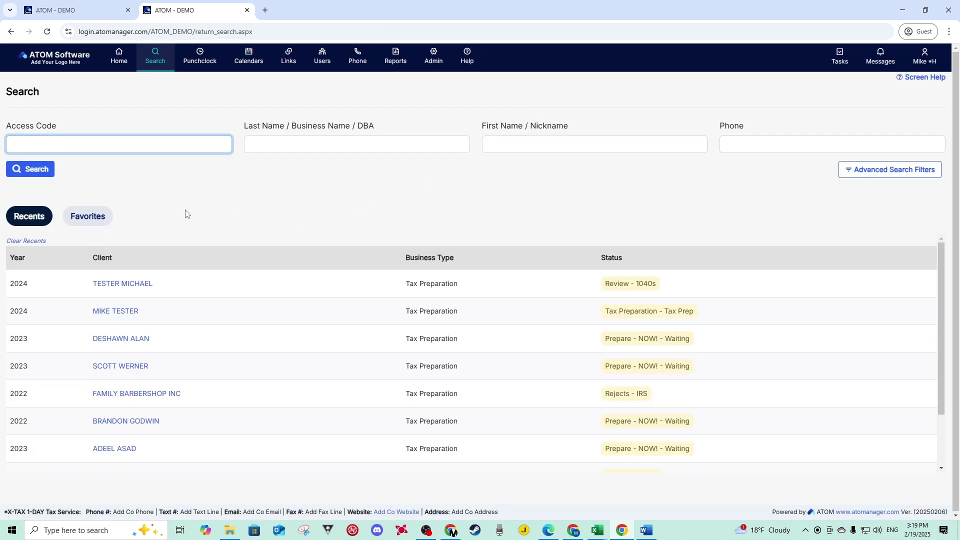
# Step: Search for the client by last and first name, open the file, and check its account list for the 2025 year
pyautogui.click(370, 142)
pyautogui.click(521, 147)
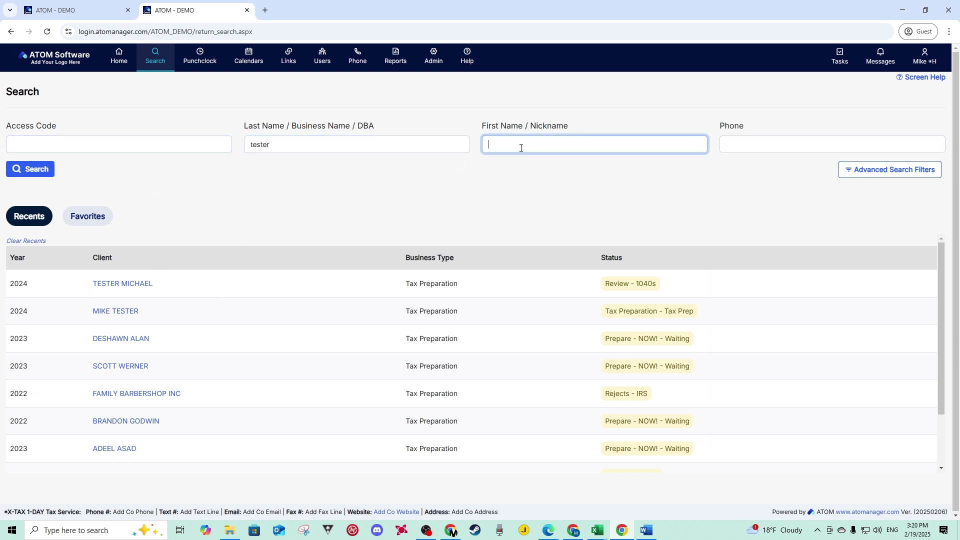
pyautogui.click(13, 169)
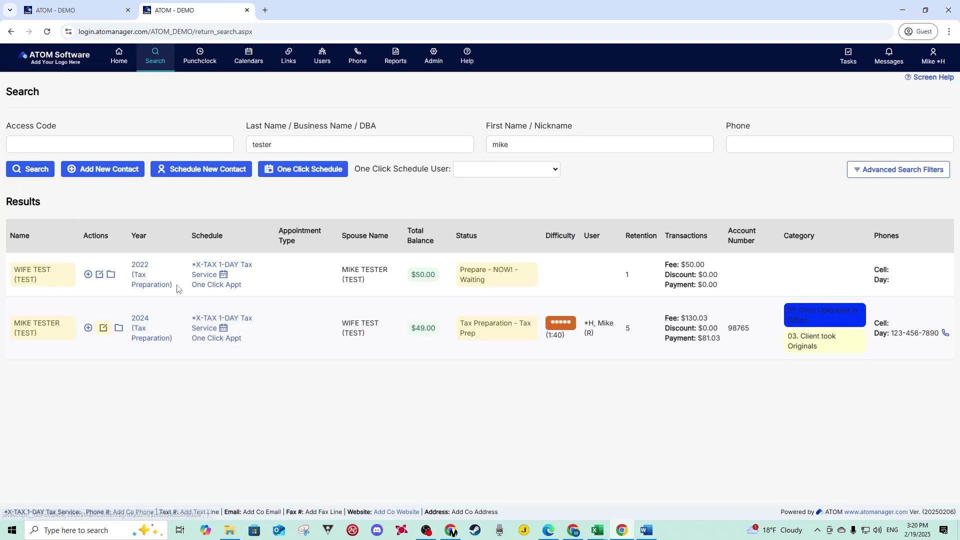
pyautogui.click(42, 330)
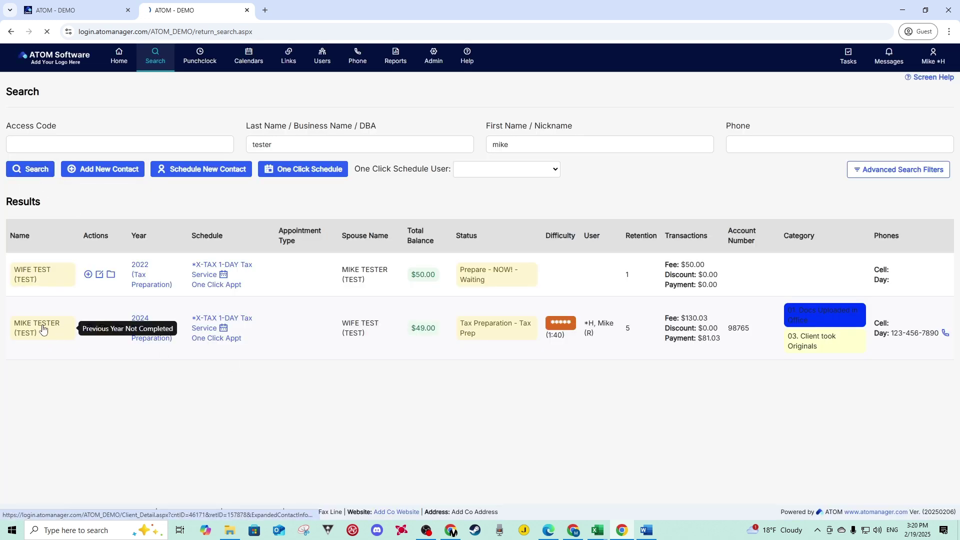
pyautogui.click(425, 92)
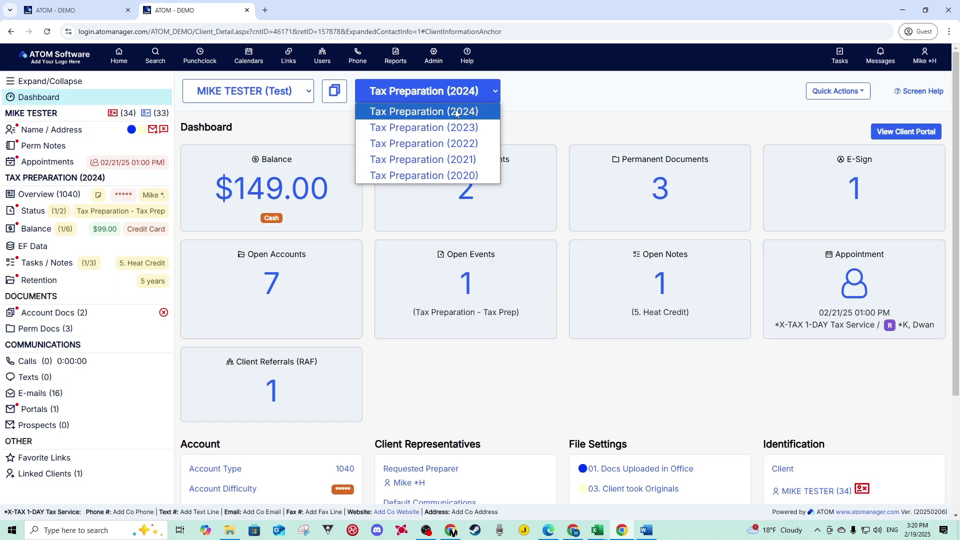
pyautogui.click(530, 135)
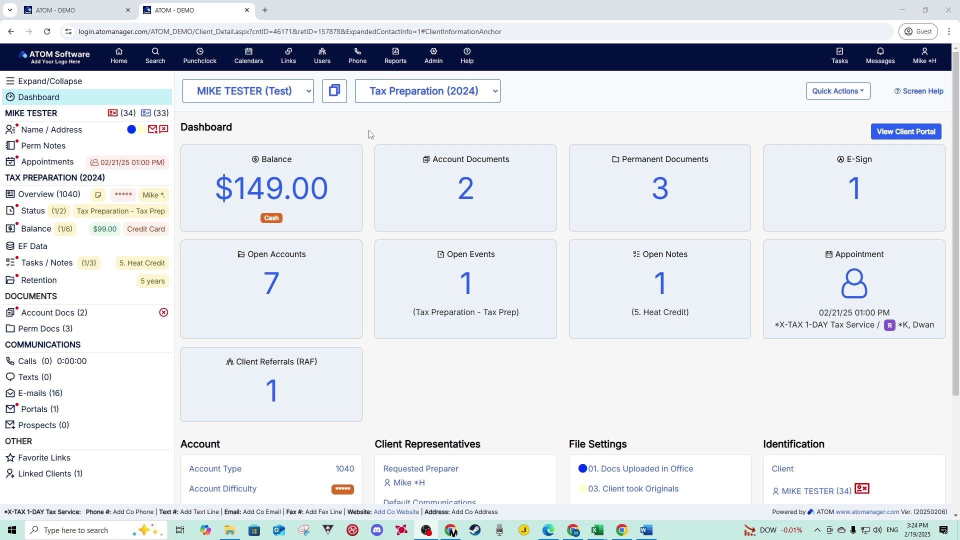
pyautogui.click(410, 94)
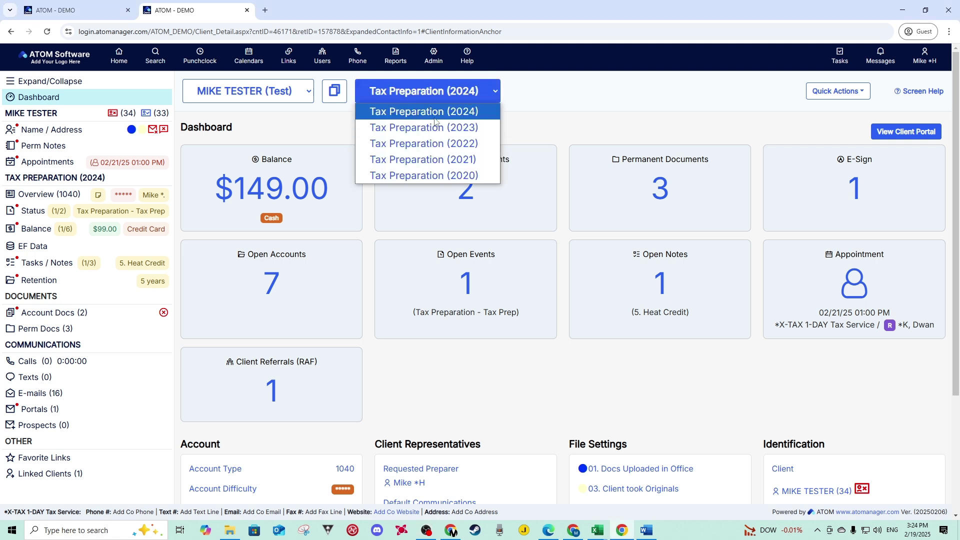
pyautogui.click(272, 125)
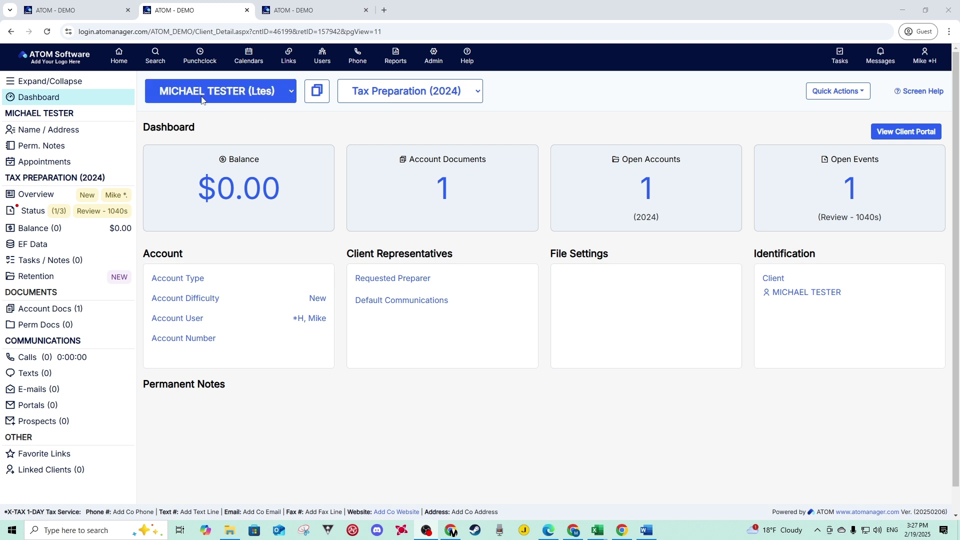
# Step: Compare the dashboards of the duplicate client file and the original client file in the two browser tabs
pyautogui.click(283, 10)
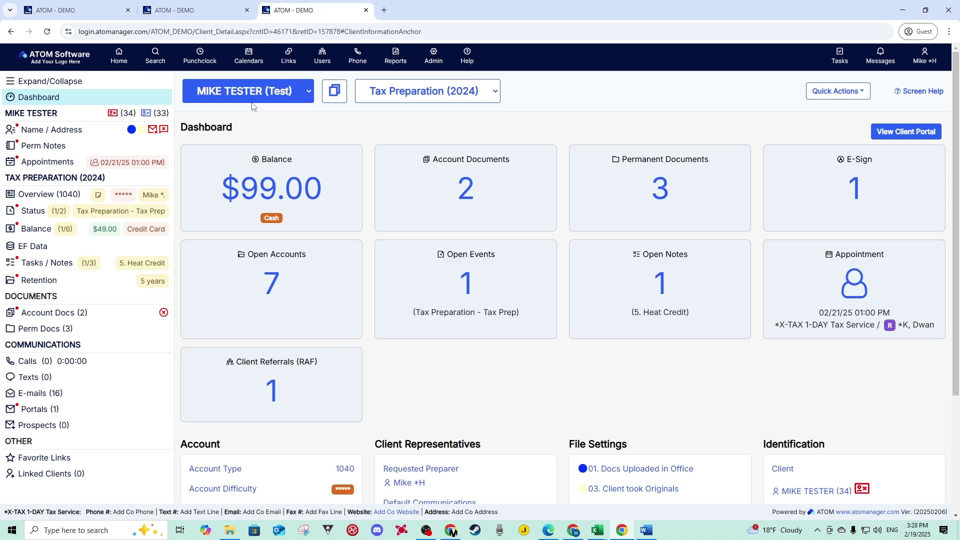
pyautogui.click(200, 11)
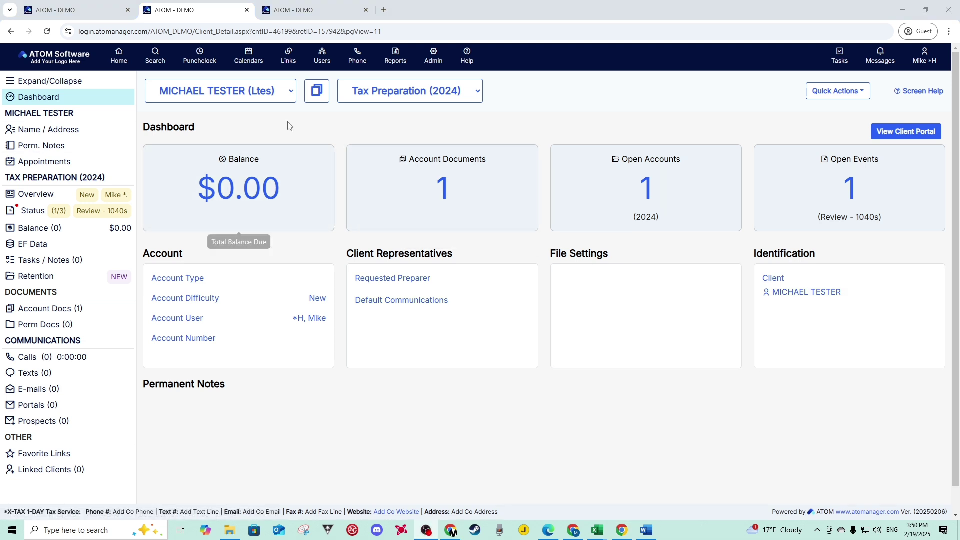
pyautogui.click(256, 10)
pyautogui.click(251, 10)
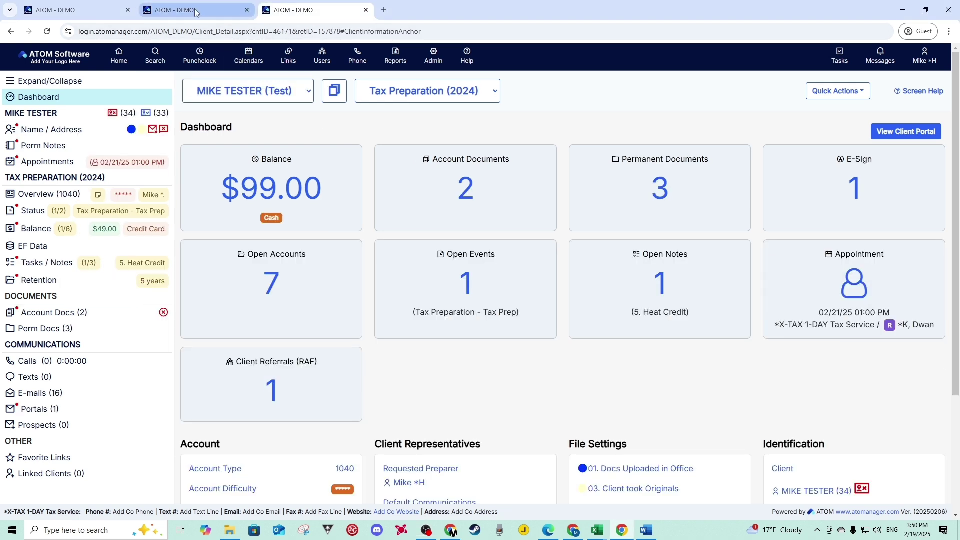
# Step: Append Dupe to the duplicate client's last name in Name / Address and save the record
pyautogui.click(48, 130)
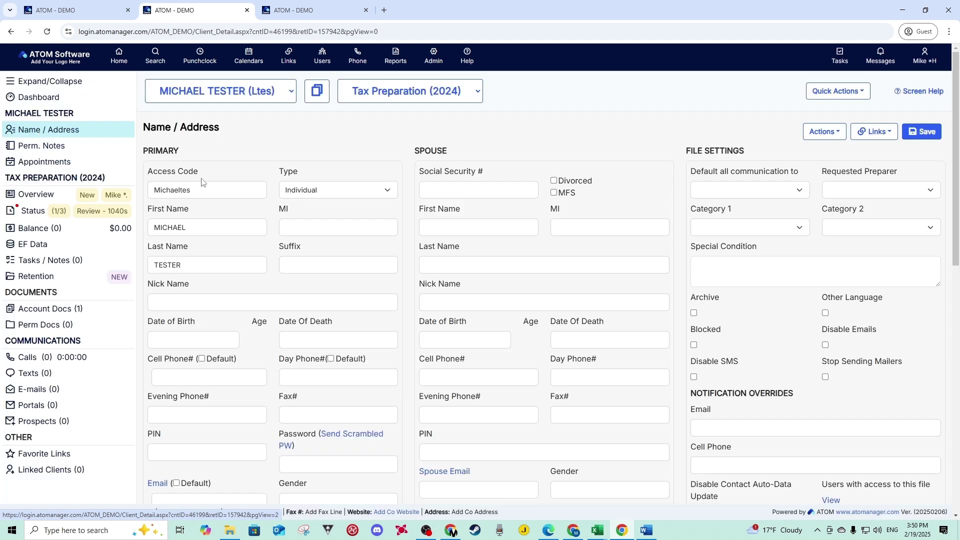
pyautogui.click(202, 265)
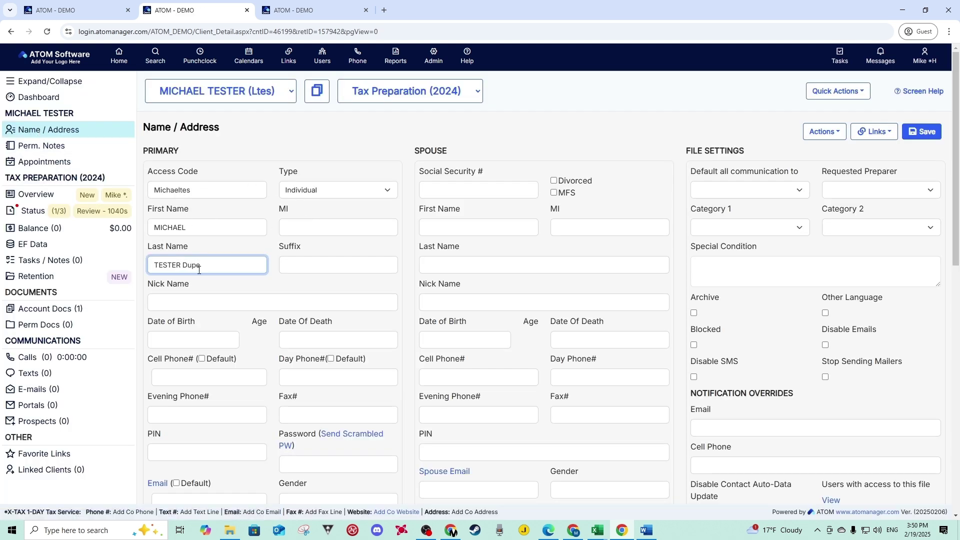
pyautogui.click(919, 133)
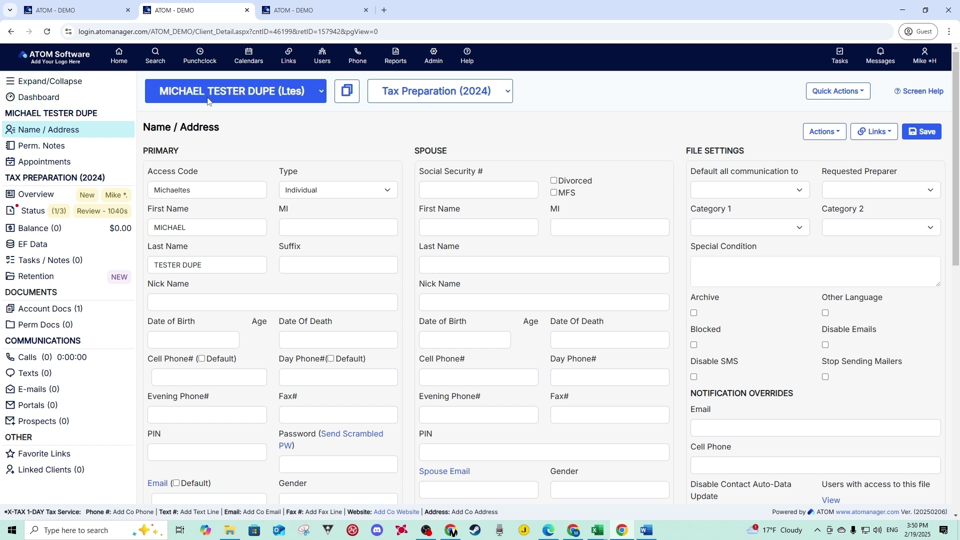
pyautogui.click(36, 224)
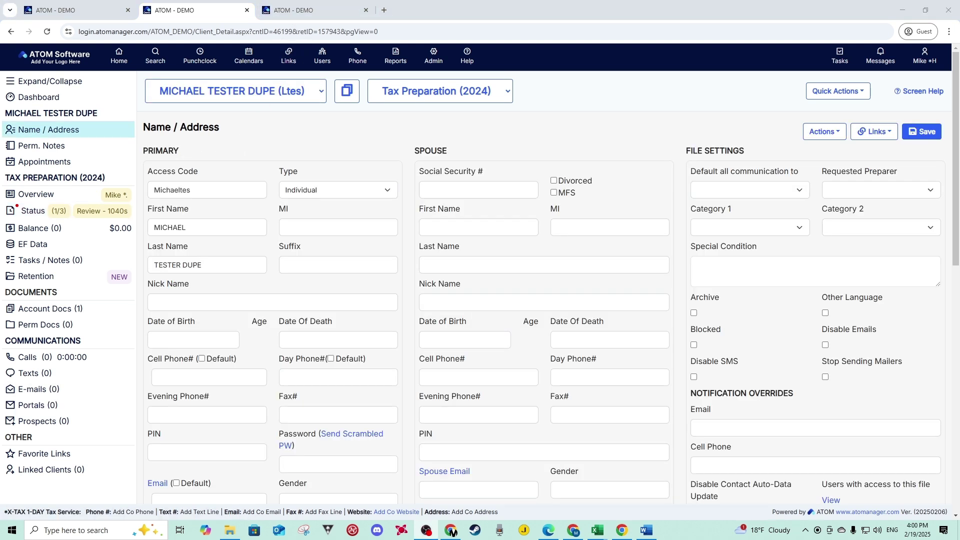
# Step: Start a new linked client for the duplicate file, filter by the original client's name, and select that client
pyautogui.click(39, 470)
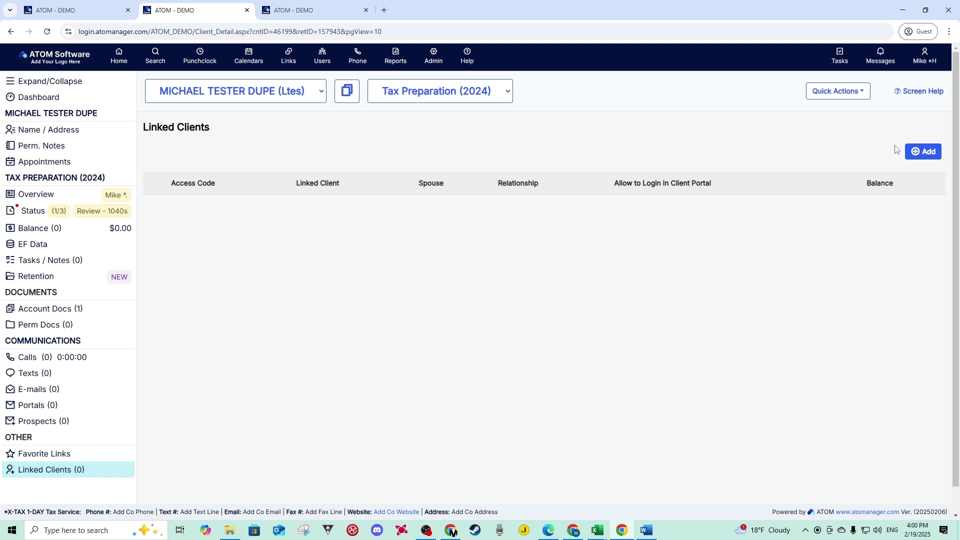
pyautogui.click(923, 151)
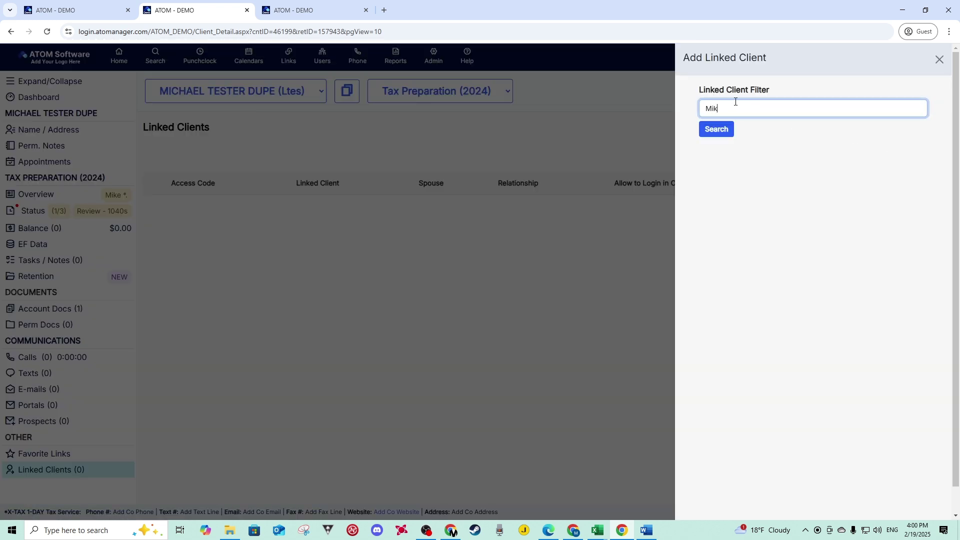
pyautogui.click(719, 129)
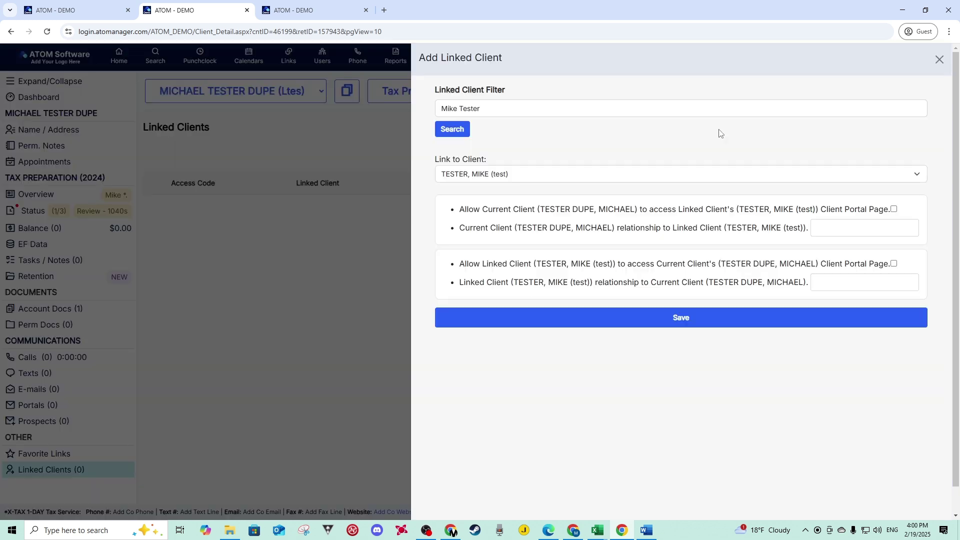
pyautogui.click(509, 175)
pyautogui.click(528, 190)
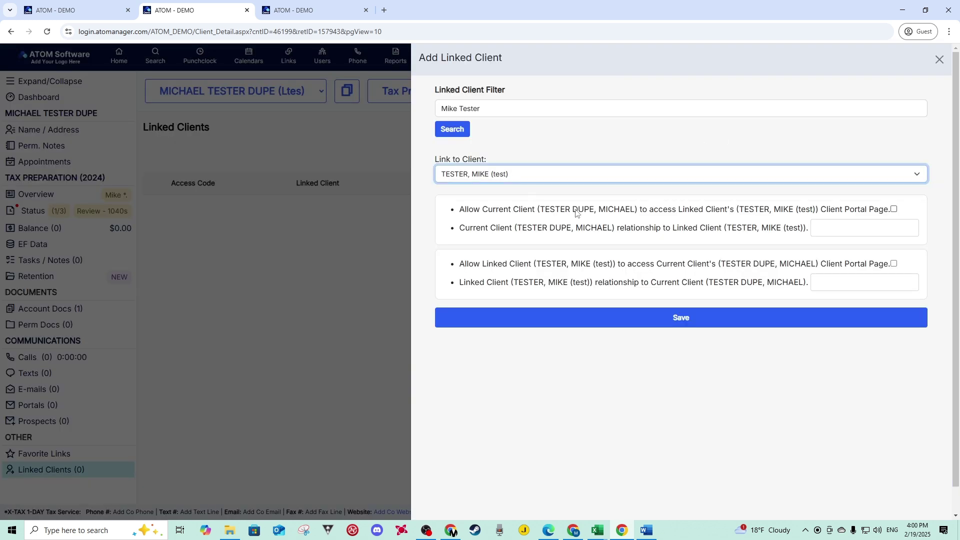
# Step: Save the client link with client portal access unticked and both relationship fields left blank
pyautogui.click(894, 210)
pyautogui.click(895, 210)
pyautogui.click(828, 228)
pyautogui.click(832, 278)
pyautogui.click(830, 234)
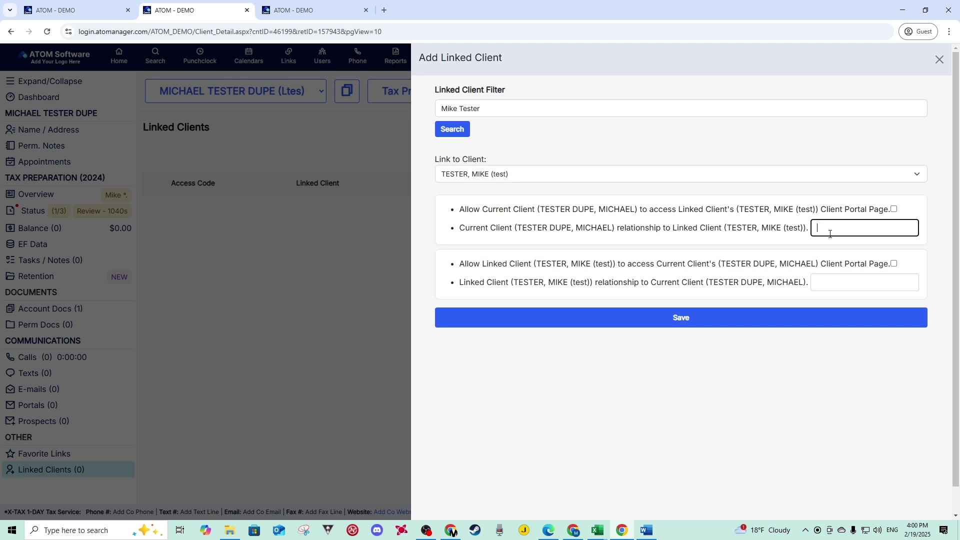
pyautogui.click(676, 321)
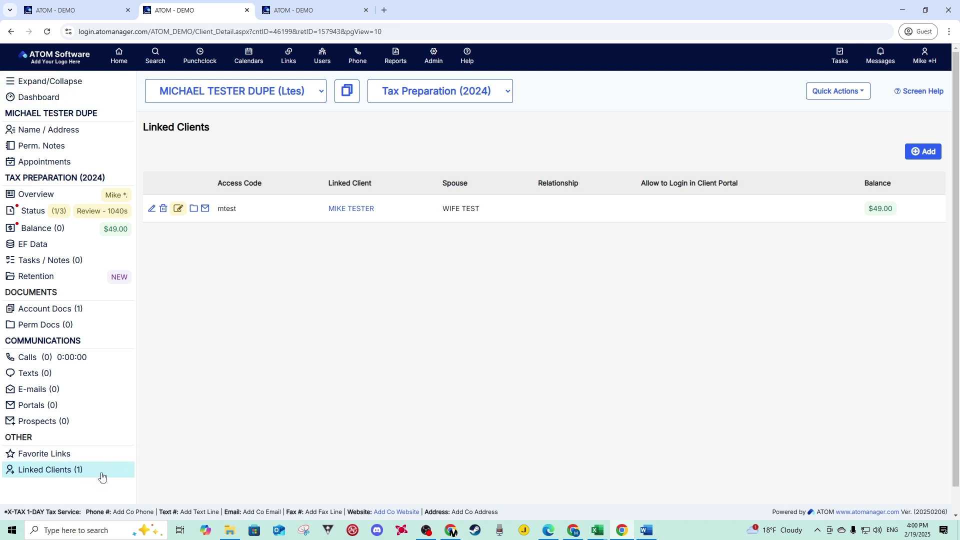
# Step: Show all status events of the duplicate client's Tax Preparation (2024) account and select every event
pyautogui.click(33, 214)
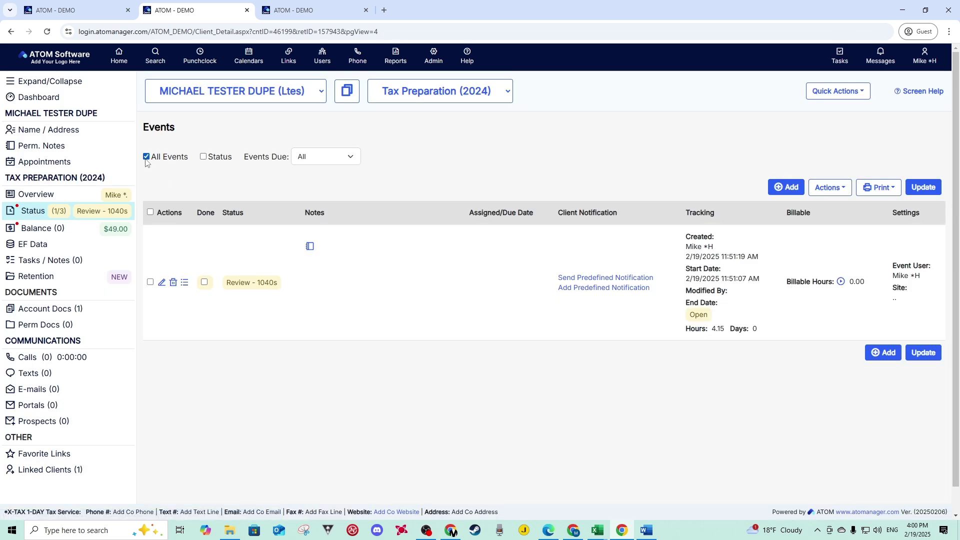
pyautogui.scroll(-1, 270, 309)
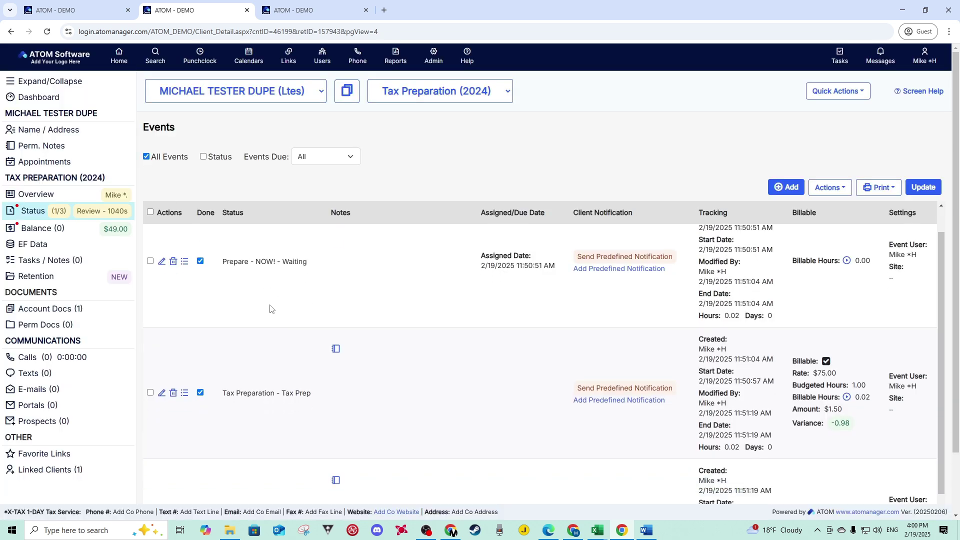
pyautogui.scroll(-1, 270, 309)
pyautogui.scroll(2, 260, 315)
pyautogui.scroll(-2, 254, 322)
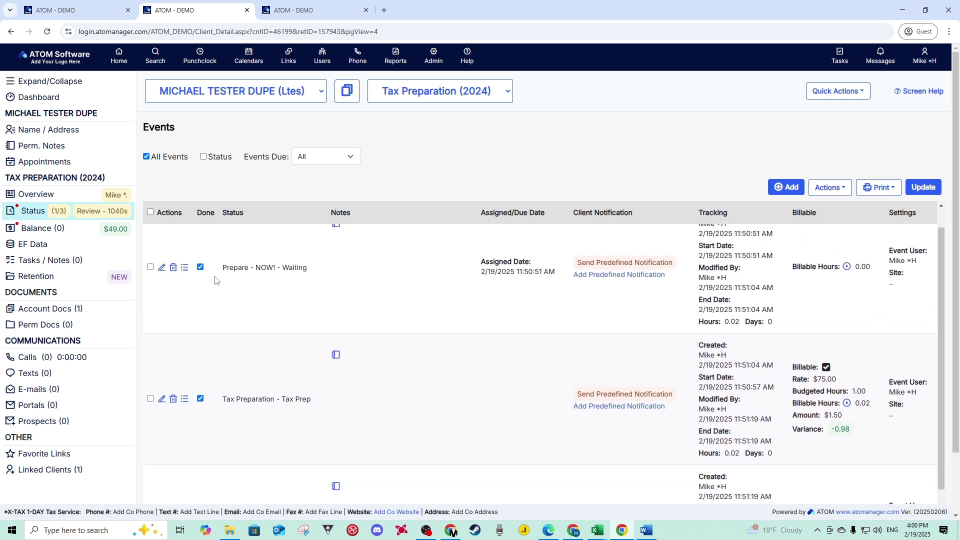
pyautogui.scroll(2, 214, 276)
pyautogui.click(150, 212)
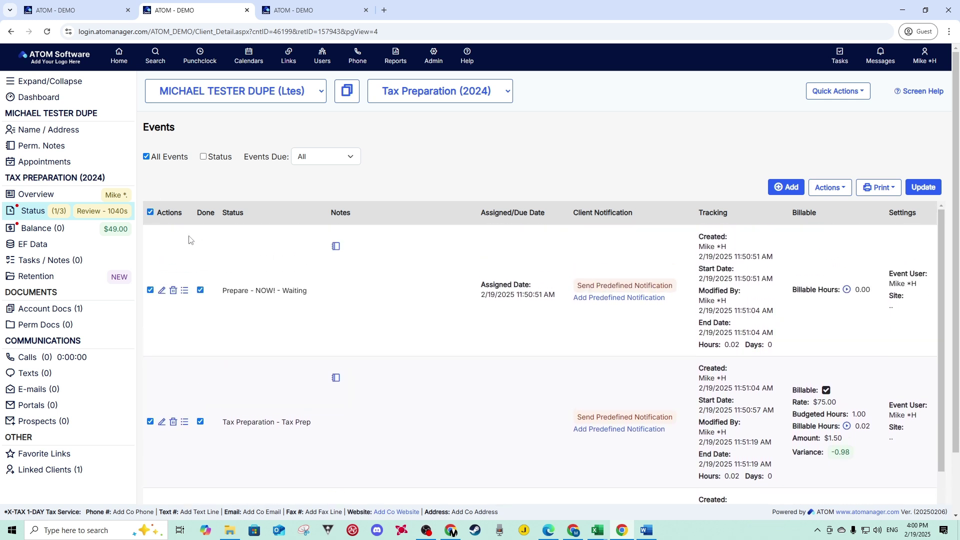
pyautogui.scroll(-1, 248, 260)
pyautogui.scroll(1, 244, 408)
# Step: Move the selected events to the original client's 2024 Tax Preparation account
pyautogui.click(835, 194)
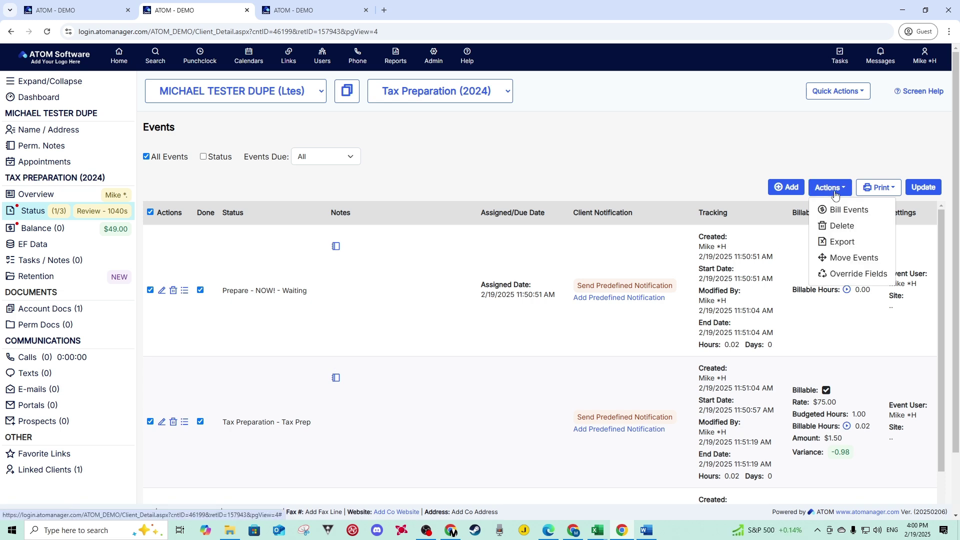
pyautogui.click(842, 262)
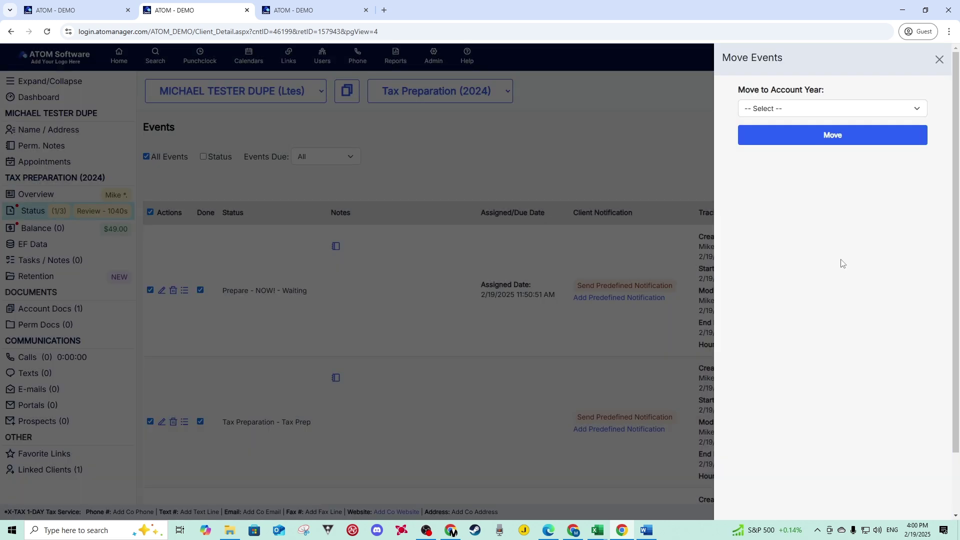
pyautogui.click(759, 112)
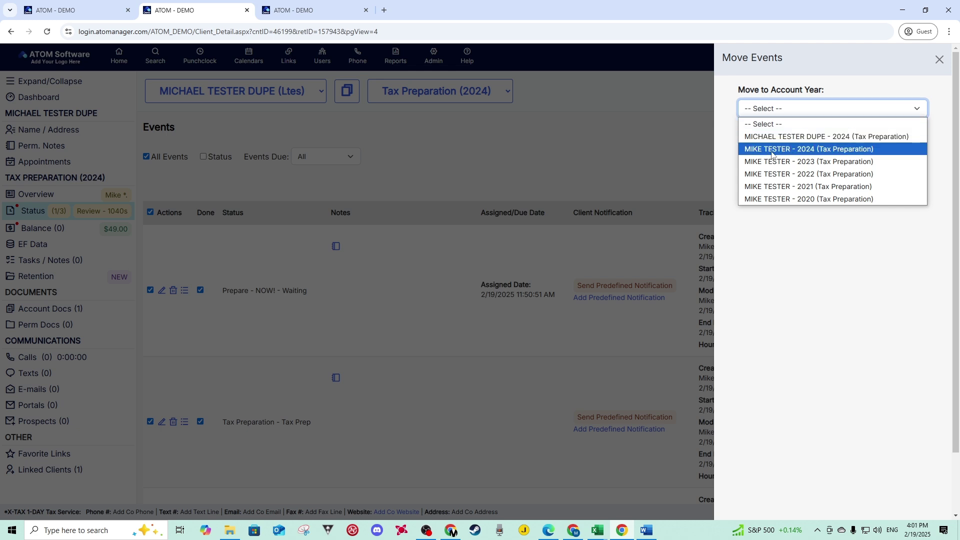
pyautogui.click(822, 149)
pyautogui.click(814, 140)
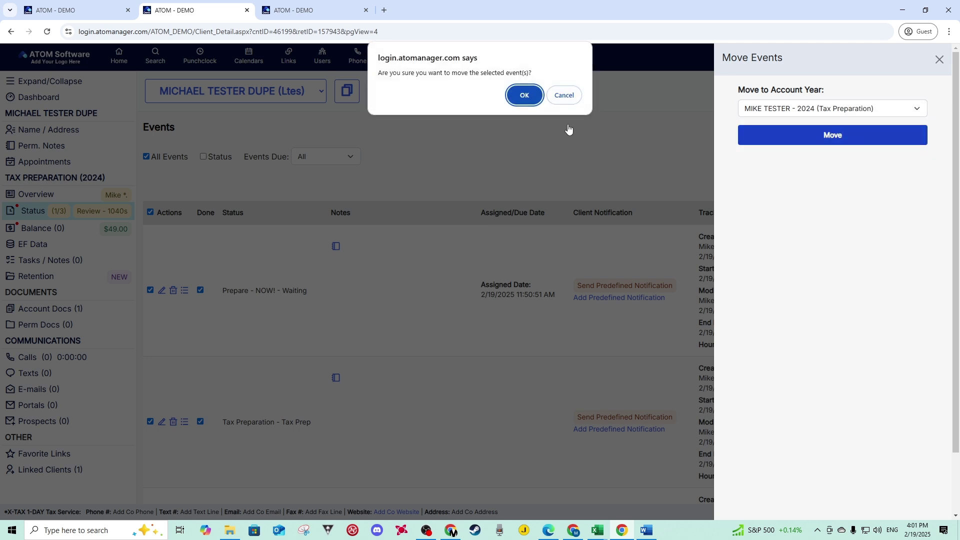
pyautogui.click(524, 96)
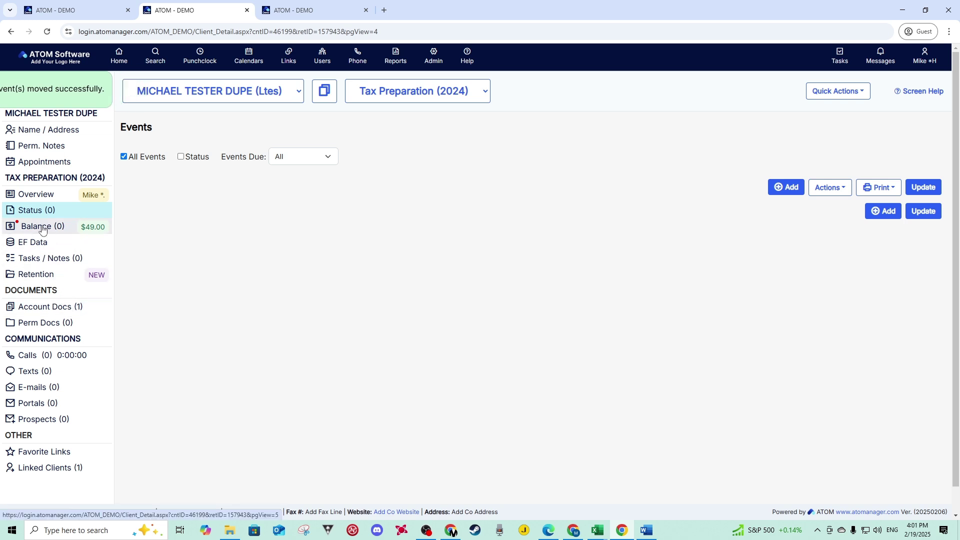
# Step: Move Test document.docx from the duplicate's account documents to the original client's Tax Preparation (2024) account
pyautogui.click(53, 310)
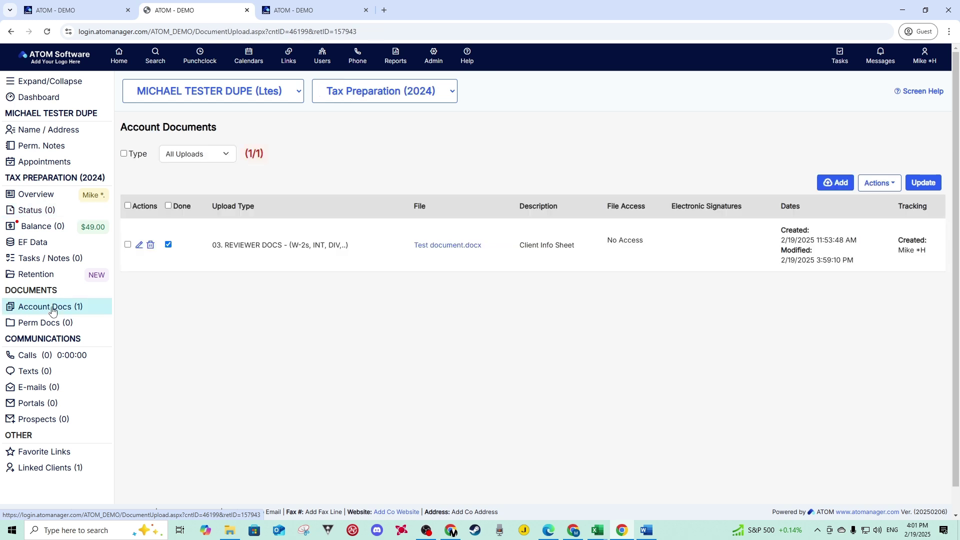
pyautogui.click(128, 245)
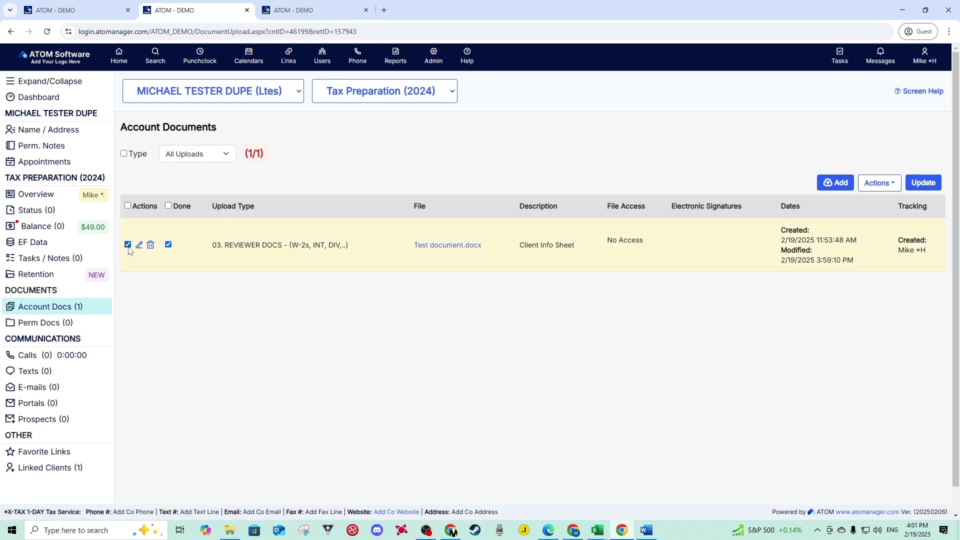
pyautogui.click(878, 183)
pyautogui.click(849, 253)
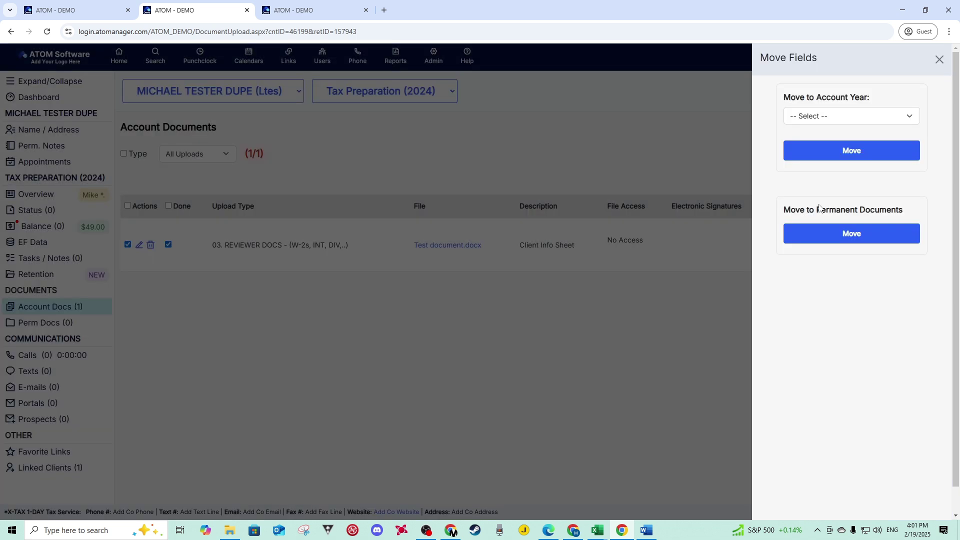
pyautogui.click(848, 114)
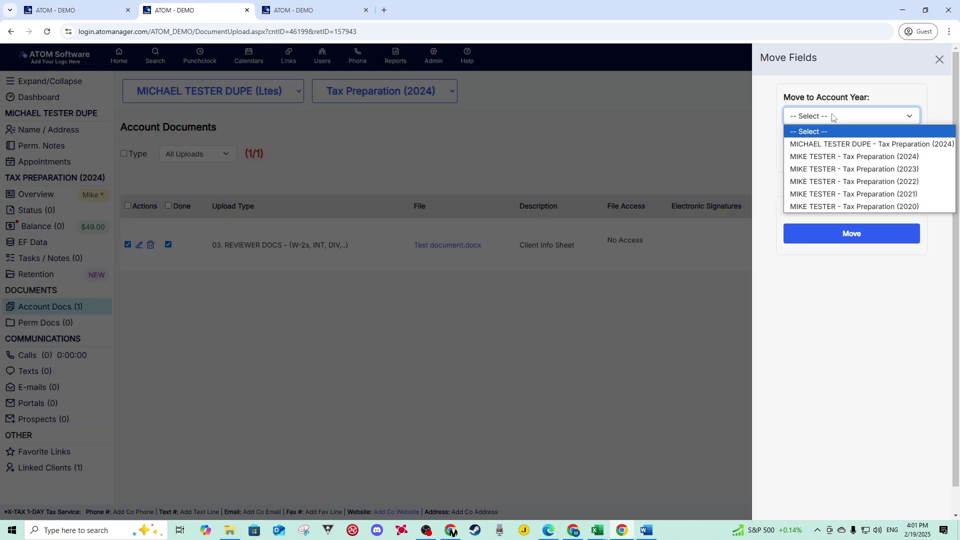
pyautogui.click(817, 158)
pyautogui.click(831, 152)
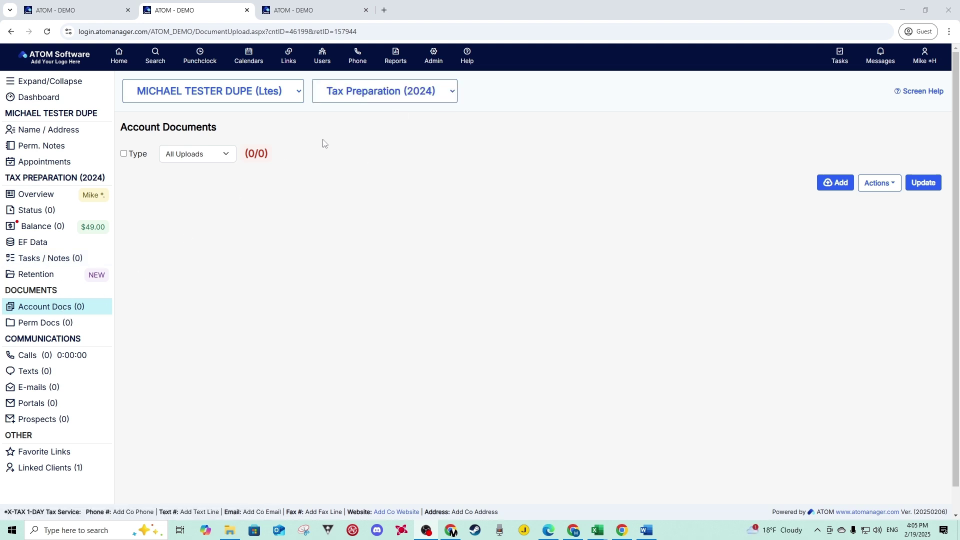
# Step: Delete the original client's entry from the duplicate file's linked clients
pyautogui.click(362, 91)
pyautogui.click(481, 114)
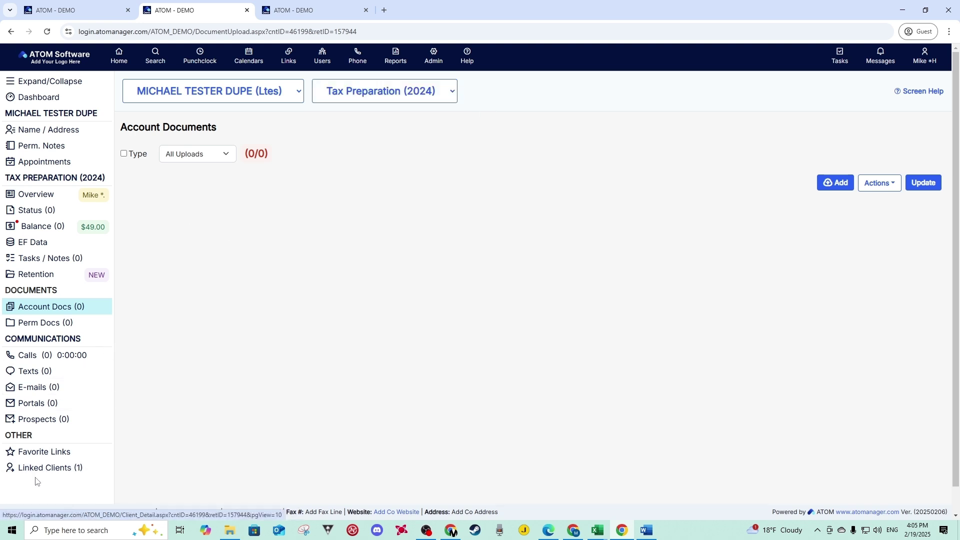
pyautogui.click(43, 466)
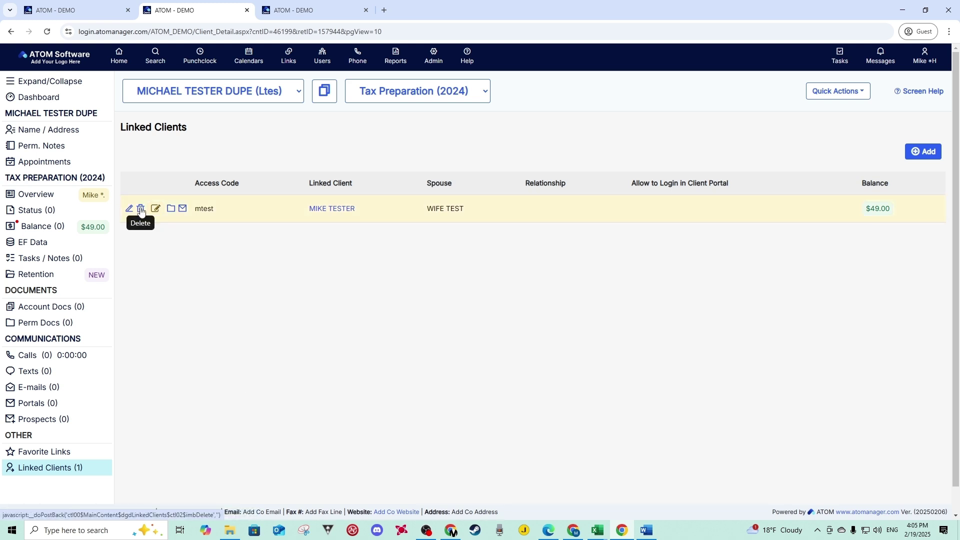
pyautogui.click(140, 211)
pyautogui.click(521, 99)
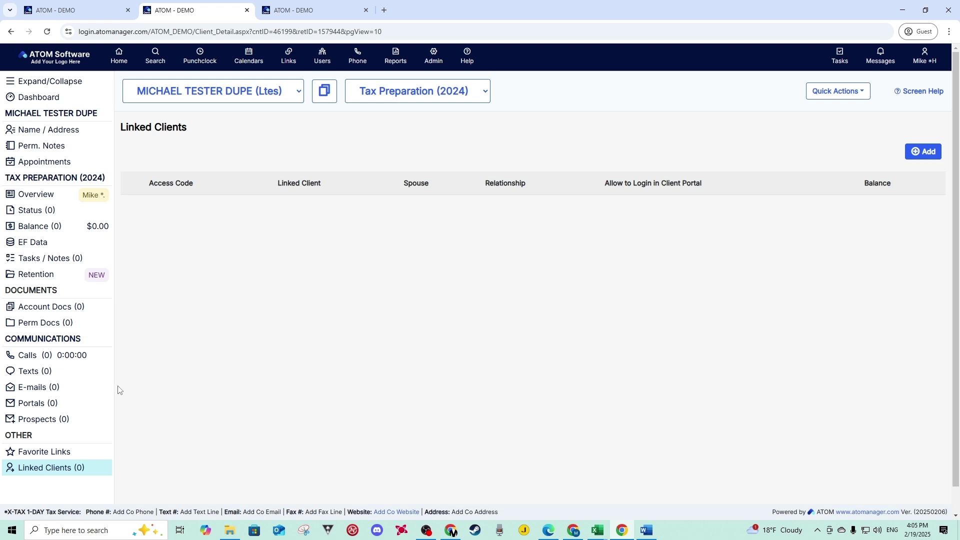
# Step: Delete the duplicate client's Tax Preparation (2024) account from its Overview
pyautogui.click(40, 198)
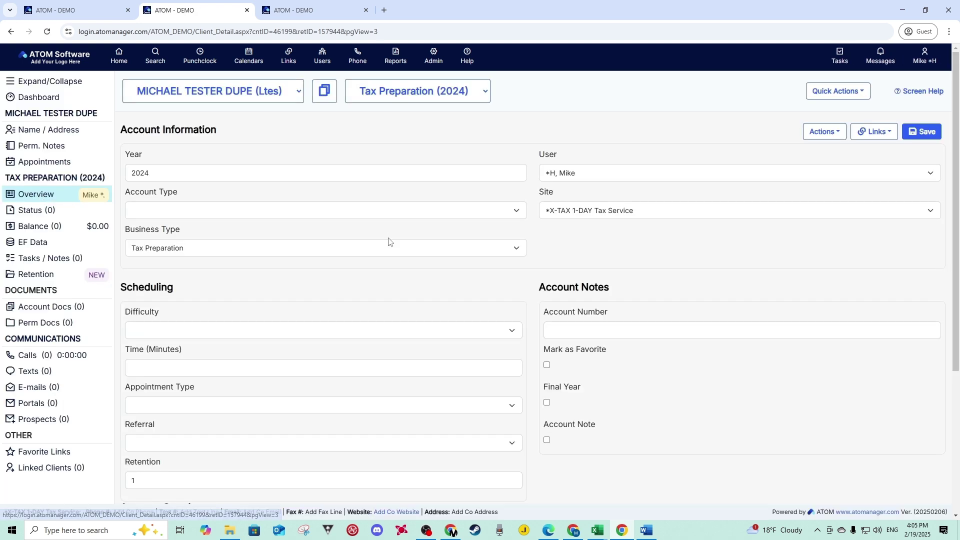
pyautogui.click(815, 140)
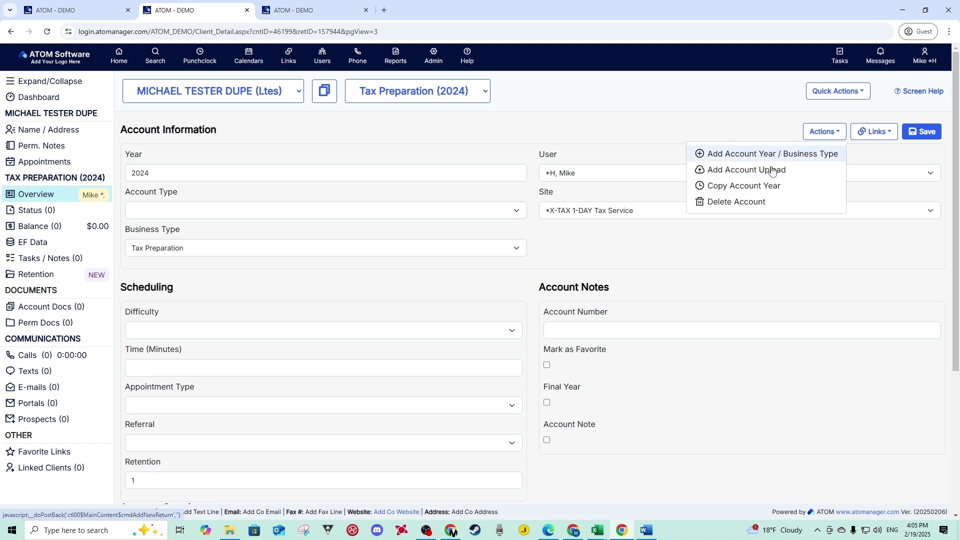
pyautogui.click(720, 203)
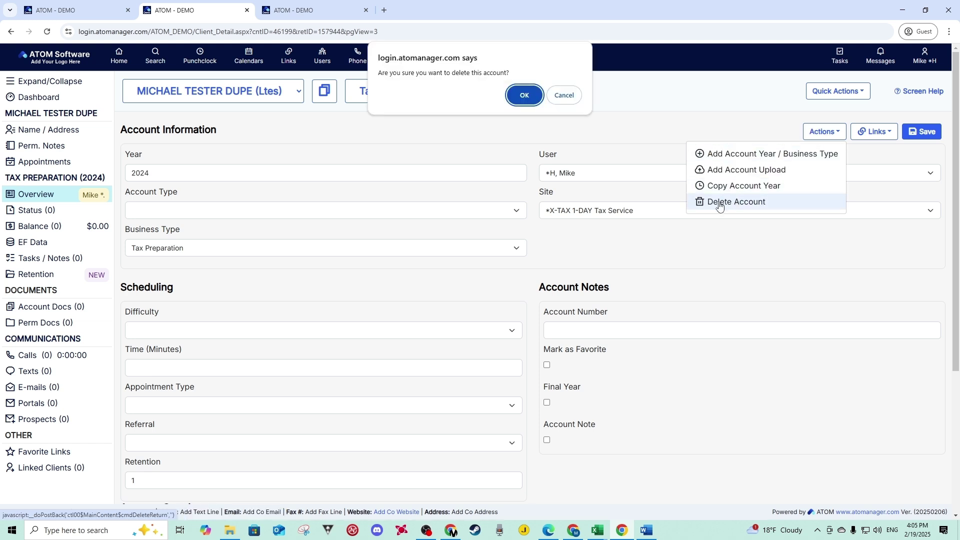
pyautogui.click(512, 99)
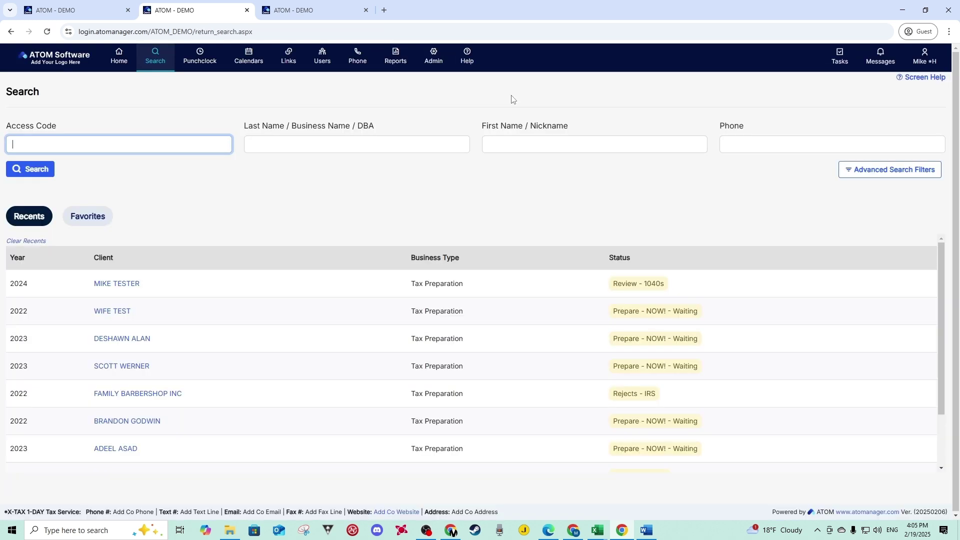
# Step: Search for the duplicate client by last and first name, and open the result marked Dupe
pyautogui.click(293, 148)
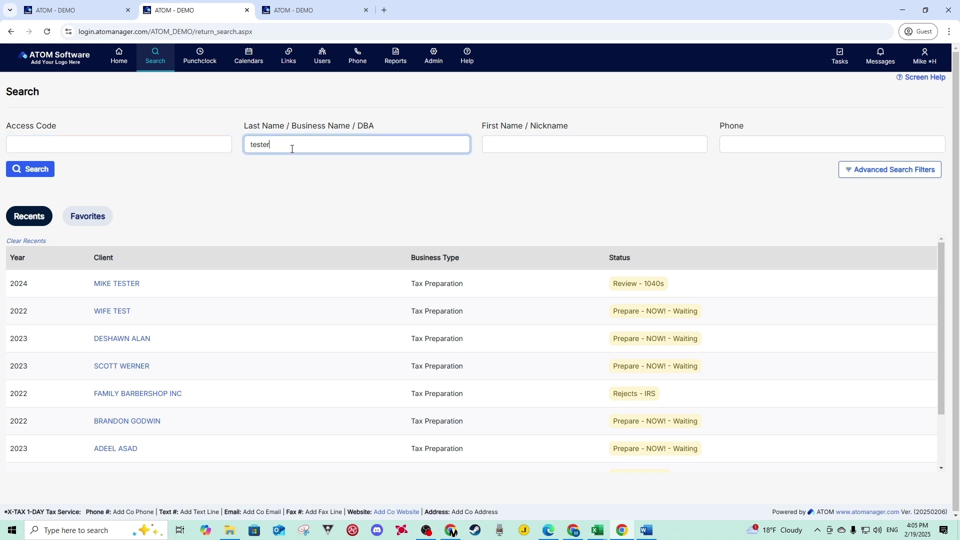
pyautogui.press('Tab')
pyautogui.write('m')
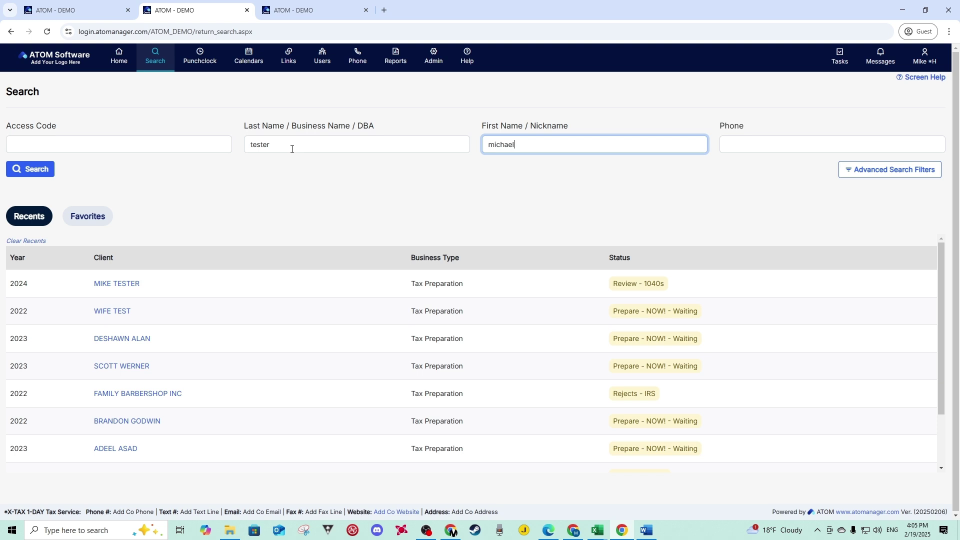
pyautogui.click(27, 171)
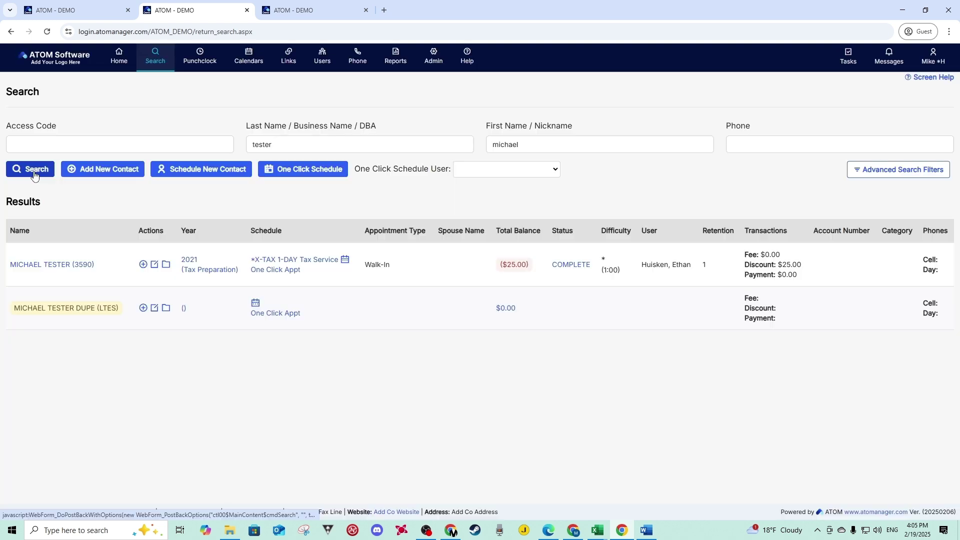
pyautogui.moveTo(60, 313)
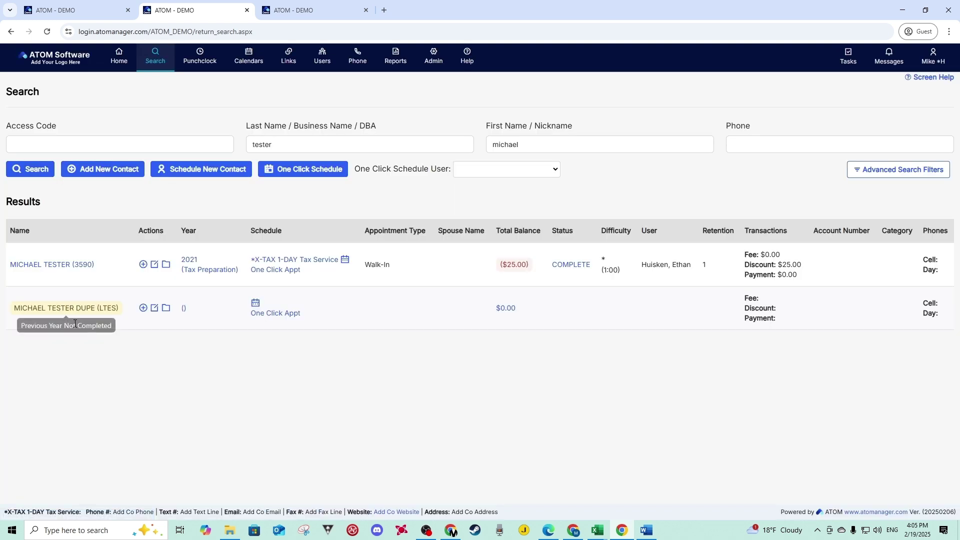
pyautogui.click(63, 309)
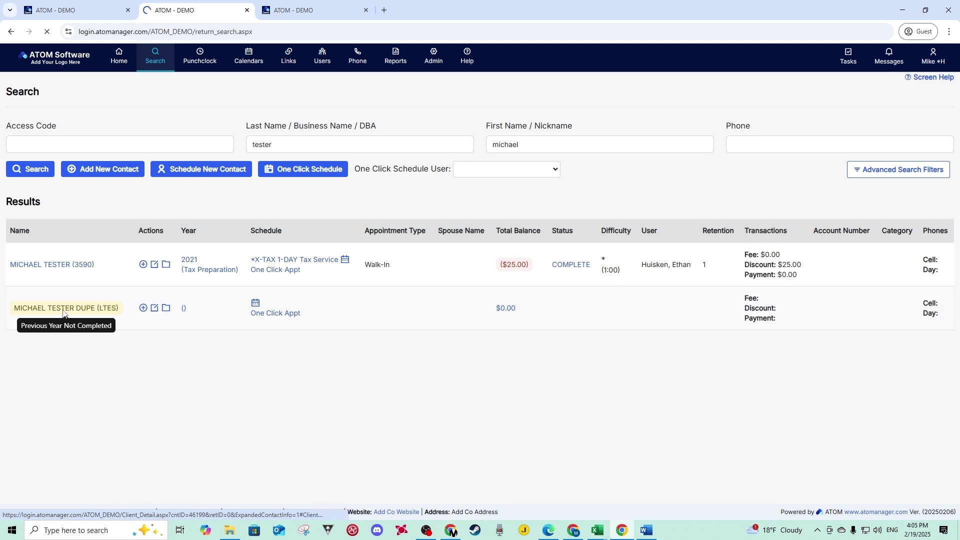
# Step: Check the duplicate client's permanent documents and return to Name / Address
pyautogui.scroll(2, 210, 282)
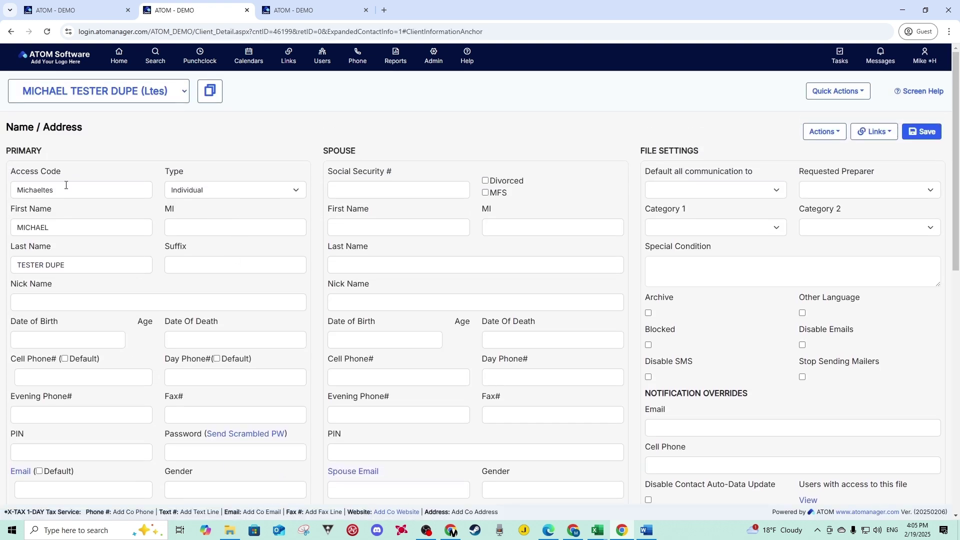
pyautogui.moveTo(92, 132); pyautogui.dragTo(12, 134)
pyautogui.click(118, 137)
pyautogui.click(875, 133)
pyautogui.click(815, 235)
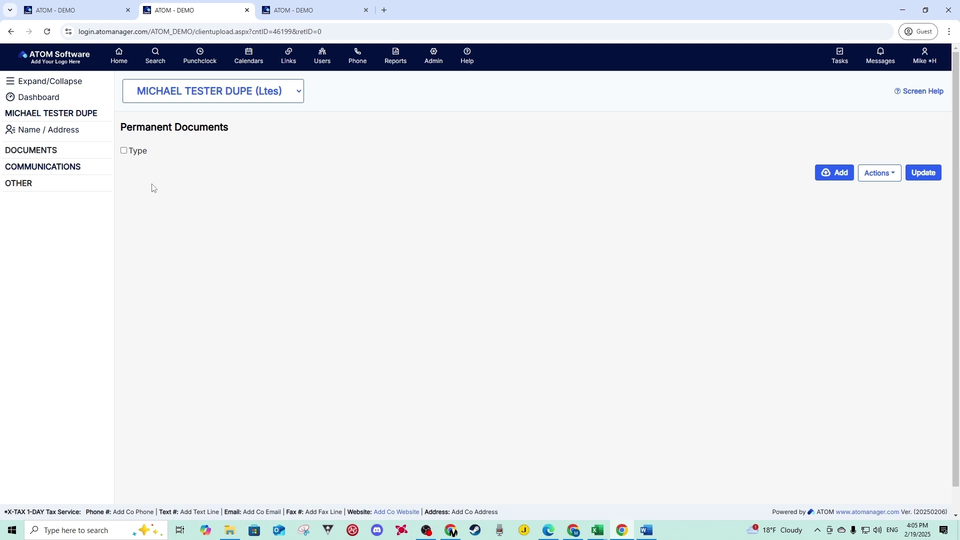
pyautogui.click(53, 137)
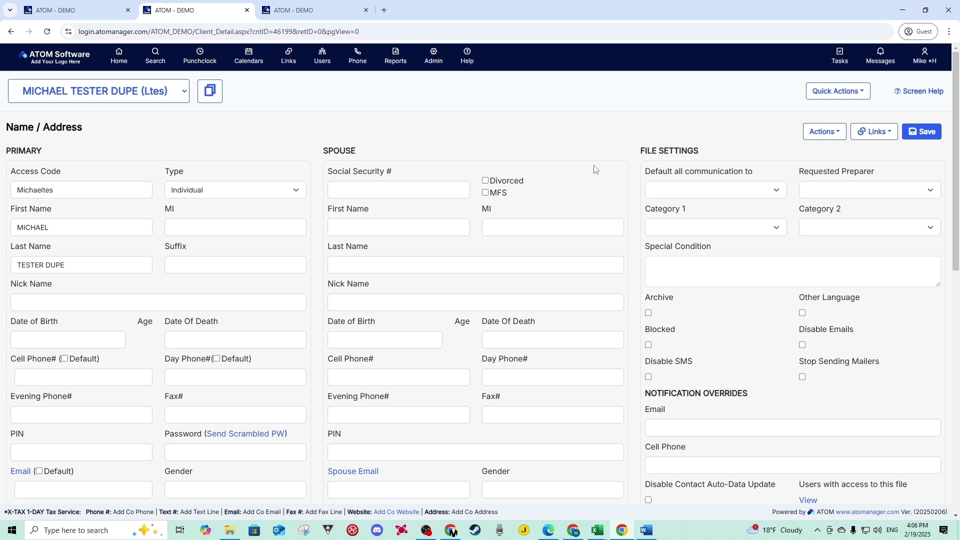
# Step: Delete the duplicate client file from Name / Address
pyautogui.click(820, 139)
pyautogui.click(822, 155)
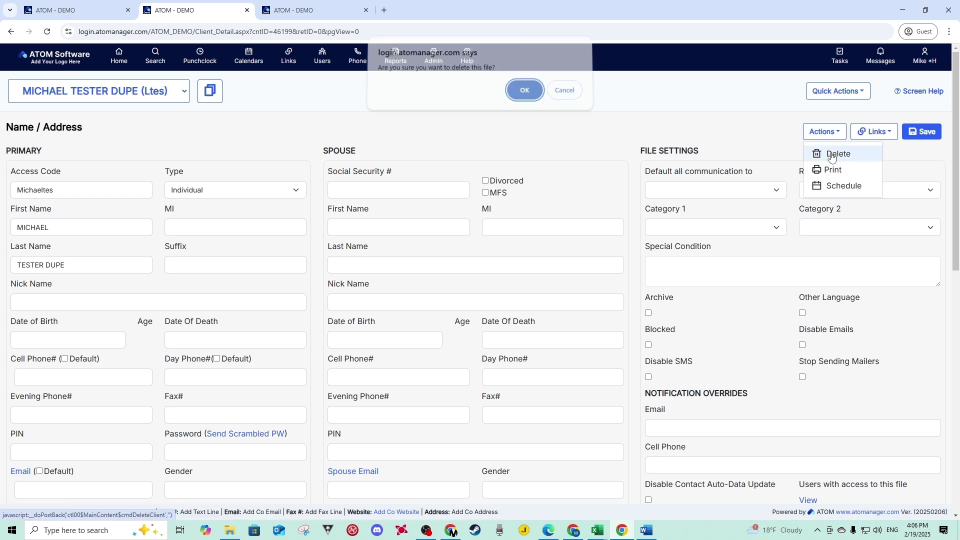
pyautogui.click(528, 99)
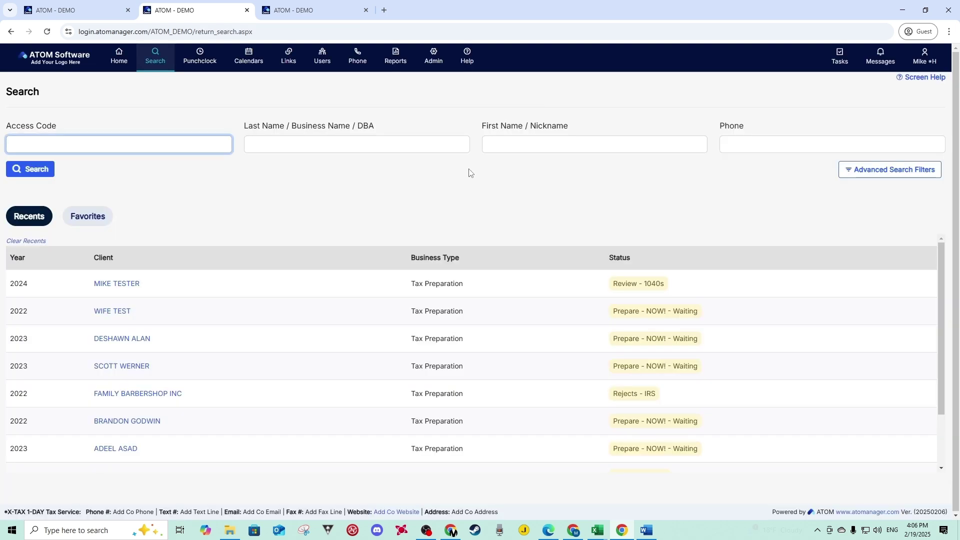
pyautogui.click(270, 144)
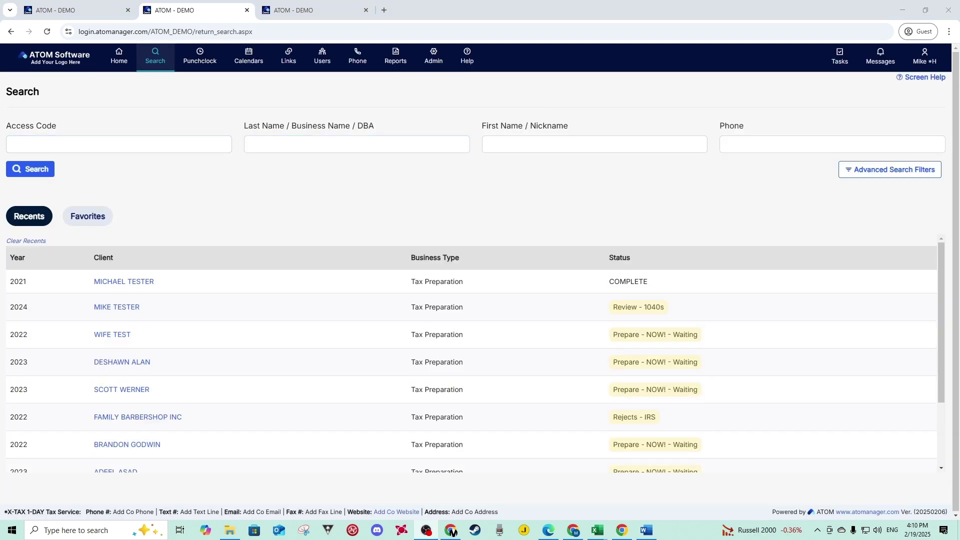